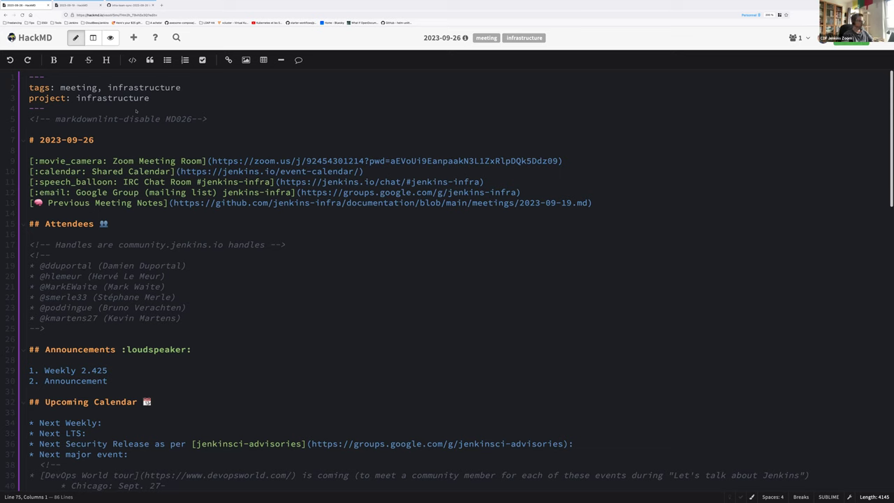
Move the <!-- comment opener from above the attendee list to just below the first attendee
{"action": "left_click", "coordinate": [81, 256]}
{"action": "key", "text": "shift+Home"}
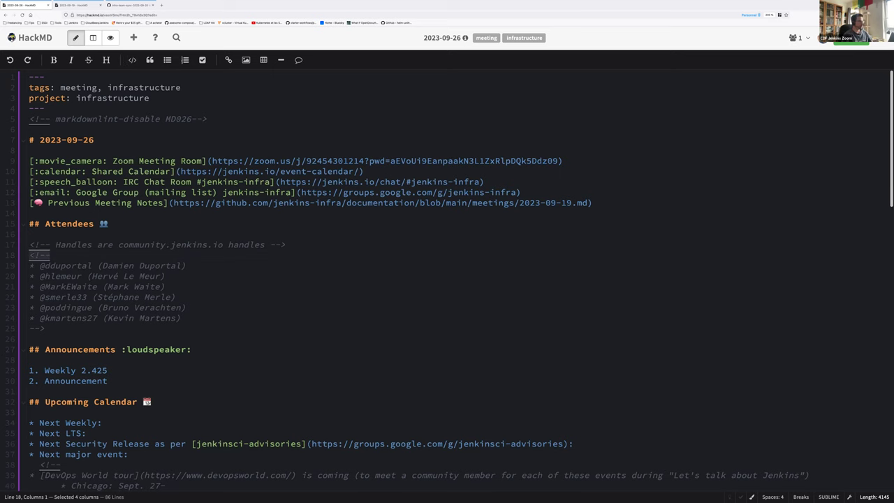
{"action": "key", "text": "Delete"}
{"action": "key", "text": "Delete"}
{"action": "key", "text": "End"}
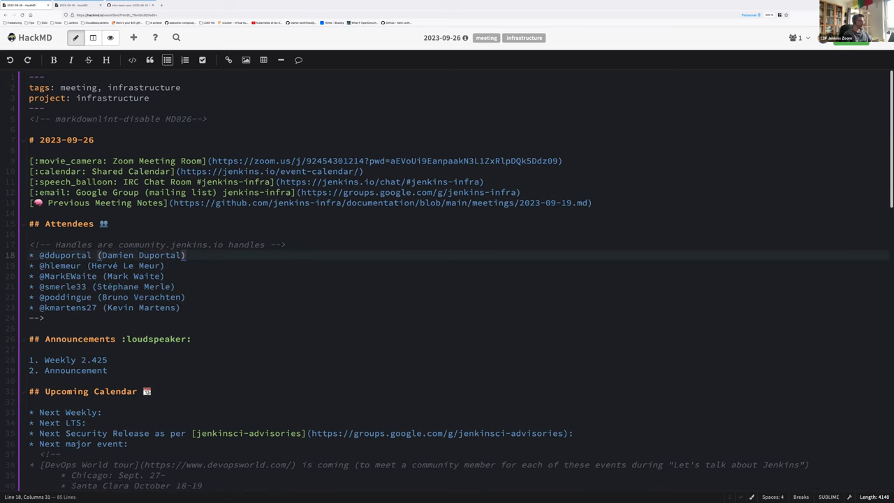
{"action": "key", "text": "Return"}
{"action": "key", "text": "BackSpace"}
{"action": "key", "text": "BackSpace"}
{"action": "type", "text": "<!"}
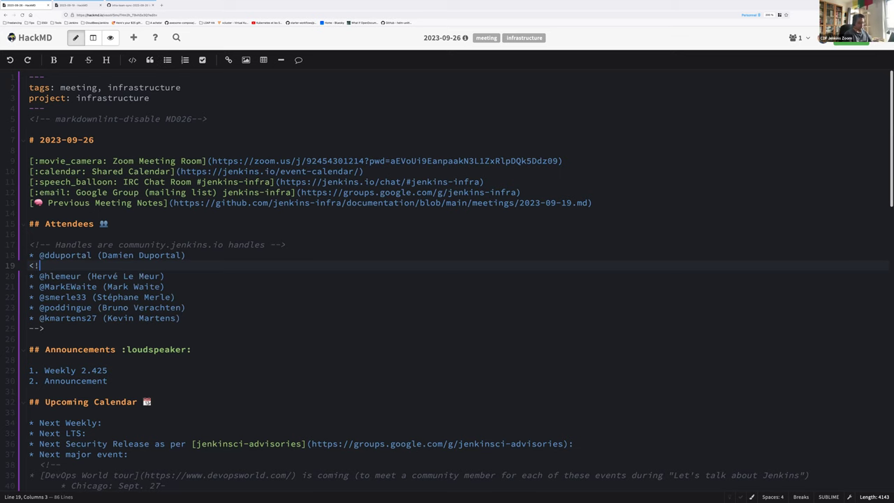
{"action": "type", "text": "--"}
Insert a blank line above the <!-- comment block holding the remaining attendees
{"action": "key", "text": "Down"}
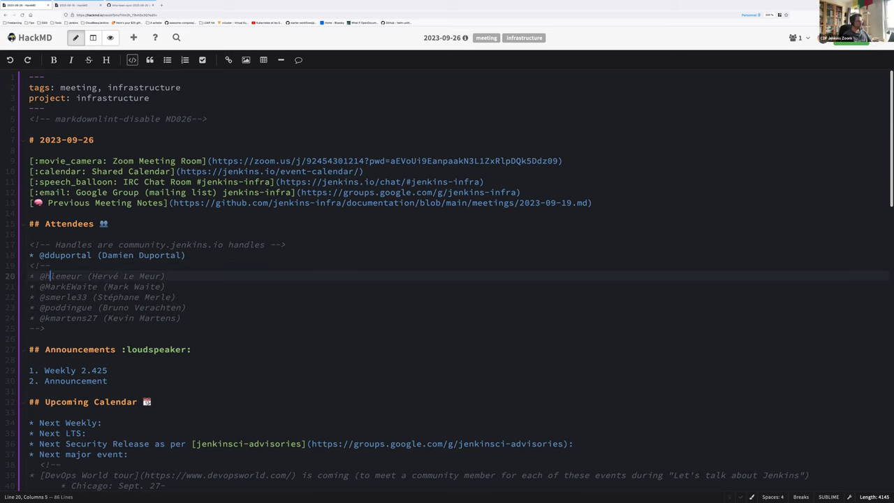
{"action": "key", "text": "Down"}
{"action": "key", "text": "Down"}
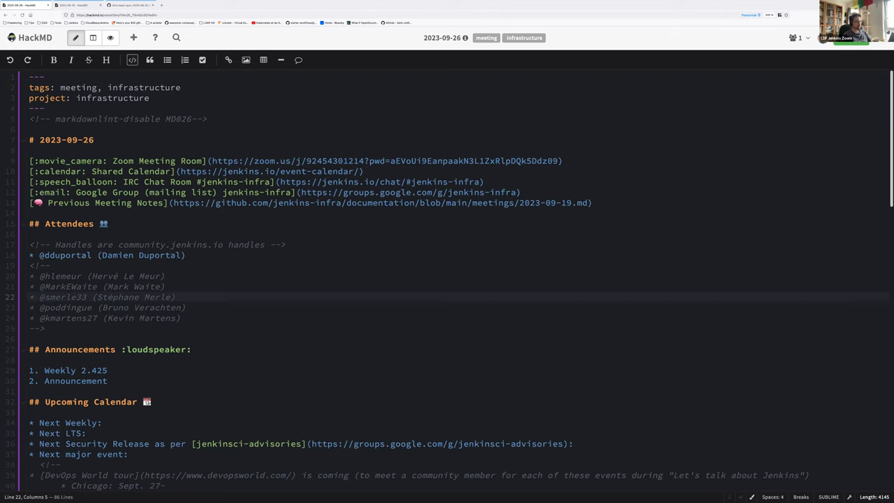
{"action": "key", "text": "Down"}
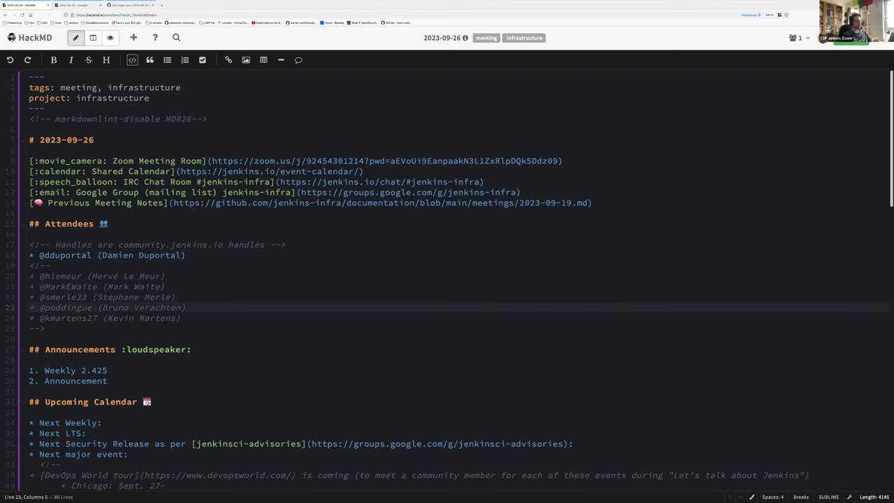
{"action": "key", "text": "Up"}
{"action": "key", "text": "Up"}
{"action": "key", "text": "Up"}
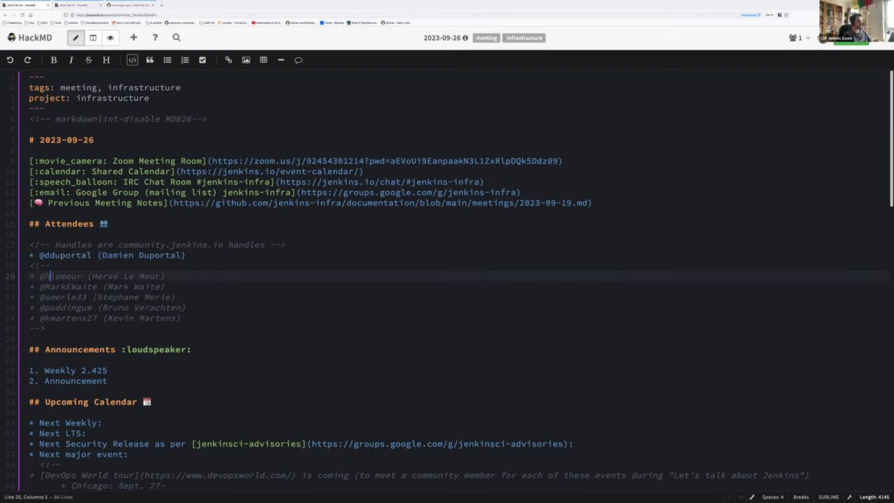
{"action": "key", "text": "Up"}
{"action": "key", "text": "Home"}
{"action": "key", "text": "Return"}
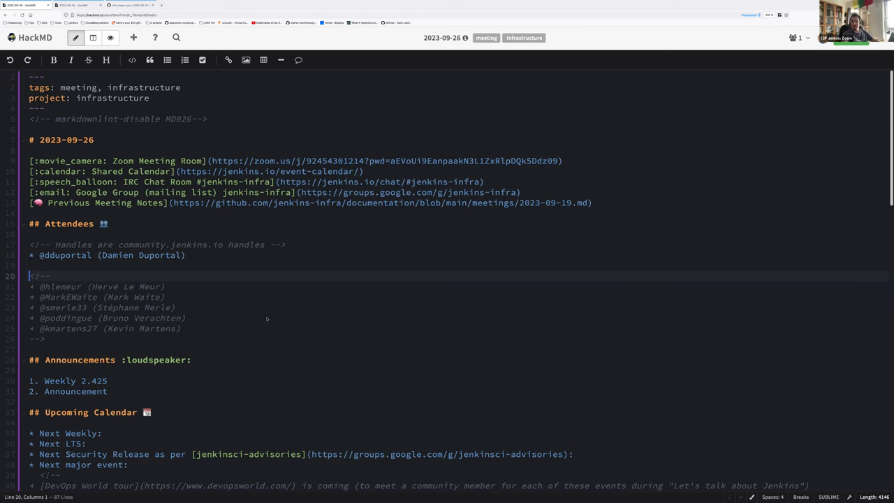
{"action": "scroll", "coordinate": [329, 337], "scroll_direction": "down", "scroll_amount": 3}
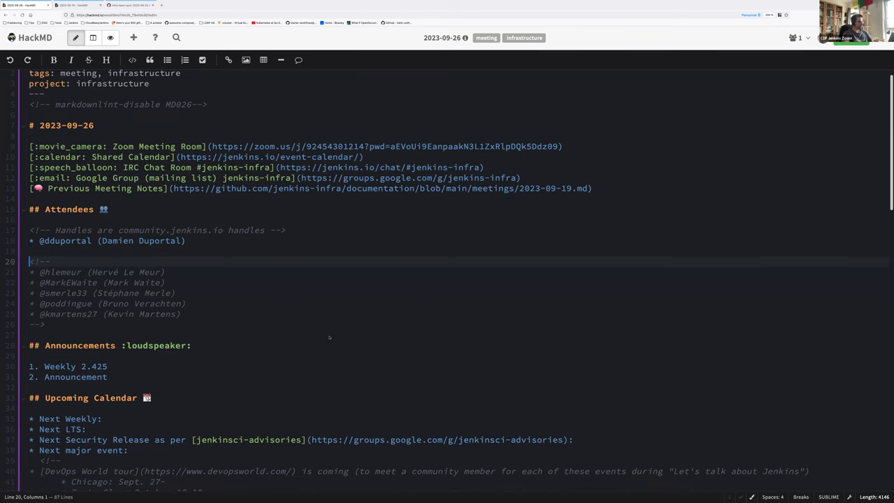
{"action": "scroll", "coordinate": [182, 315], "scroll_direction": "down", "scroll_amount": 2}
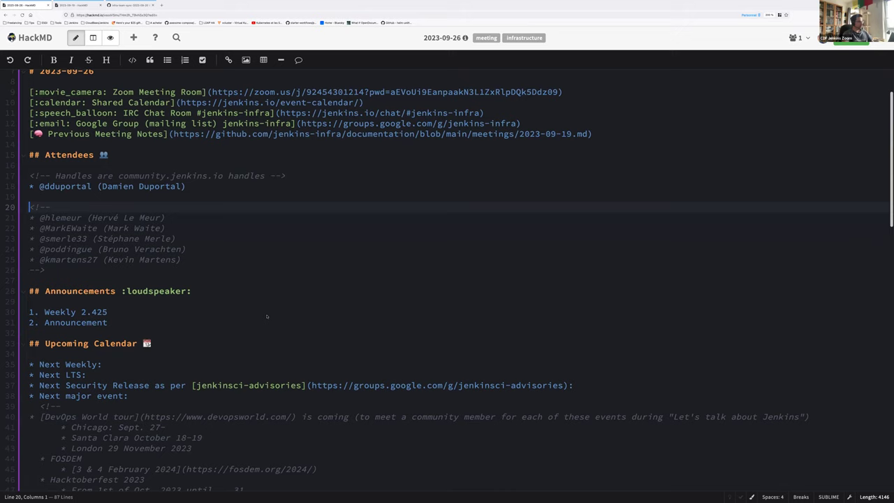
Under Weekly 2.425, add sub-bullets: packages and Docker images out, deployed to infra.ci, checklist item later
{"action": "left_click", "coordinate": [124, 286]}
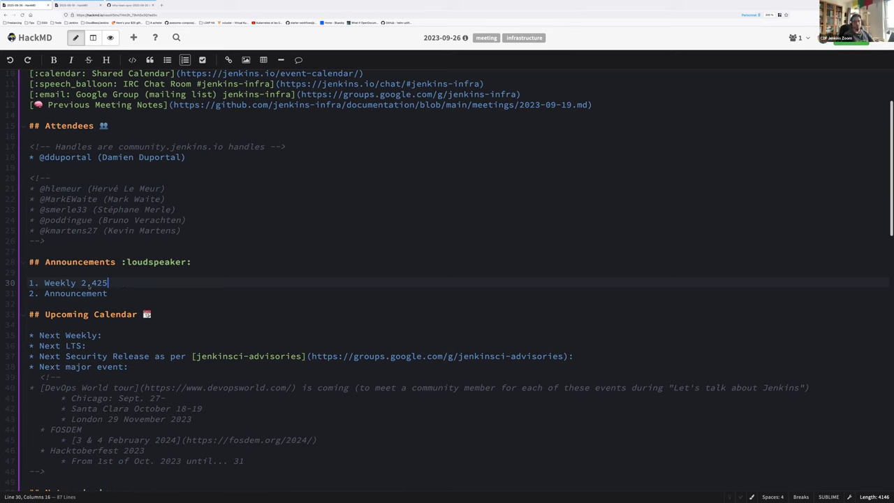
{"action": "key", "text": "Return"}
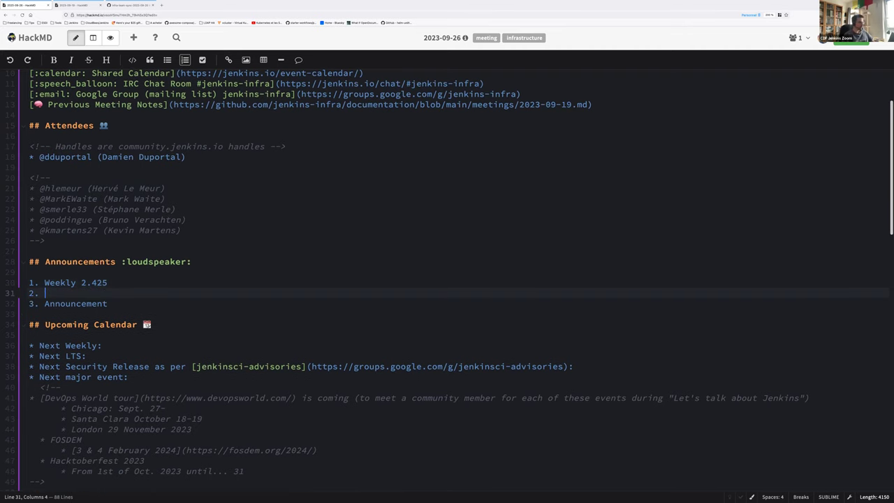
{"action": "key", "text": "shift+Home"}
{"action": "key", "text": "BackSpace"}
{"action": "type", "text": "* Pa"}
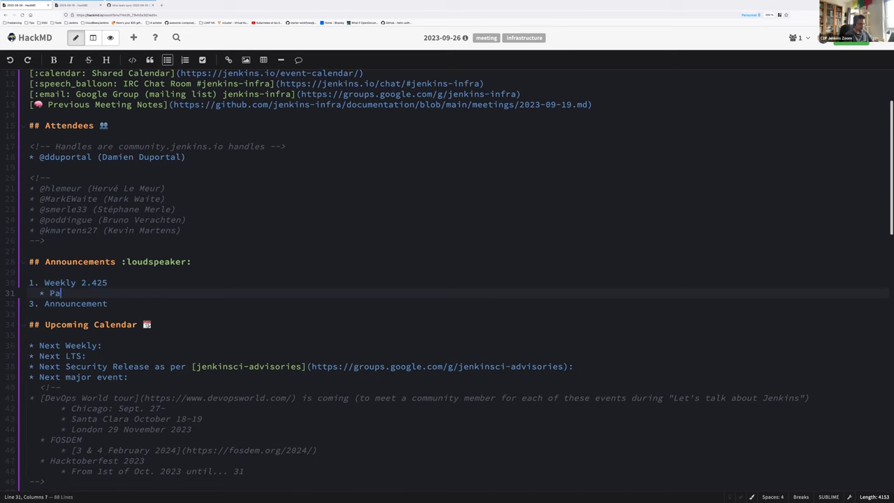
{"action": "type", "text": "ckages, Docker images are out"}
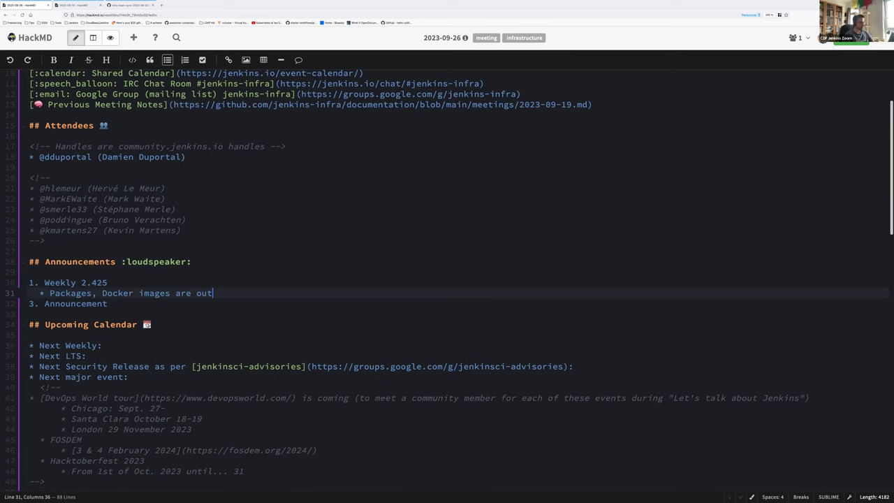
{"action": "key", "text": "Return"}
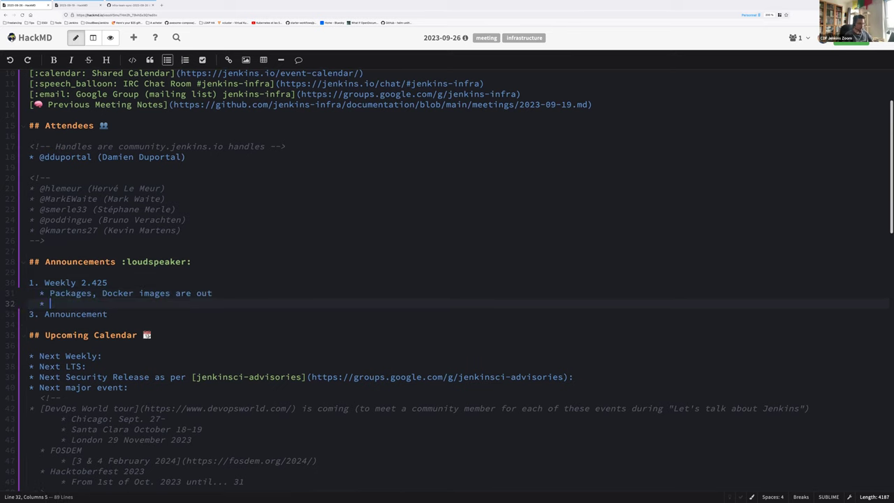
{"action": "type", "text": "Already deploy"}
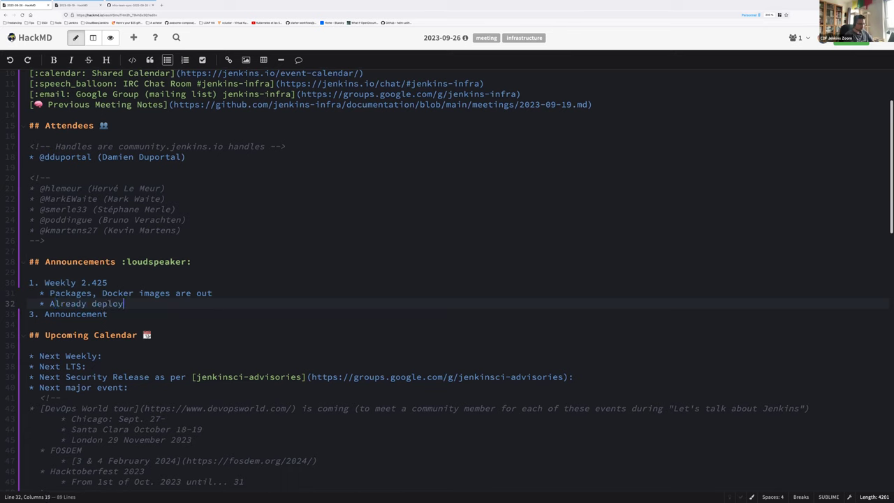
{"action": "type", "text": " into fra.ci.jenkins.io"}
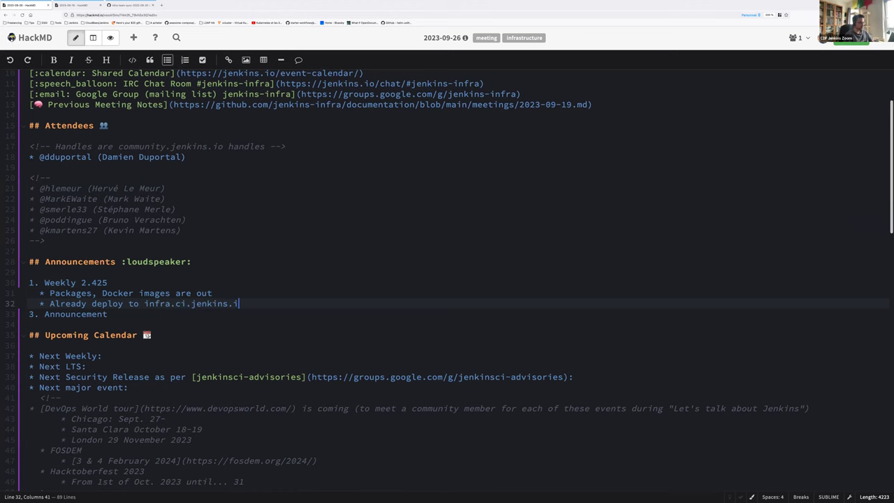
{"action": "key", "text": "Return"}
{"action": "type", "text": "Next rele"}
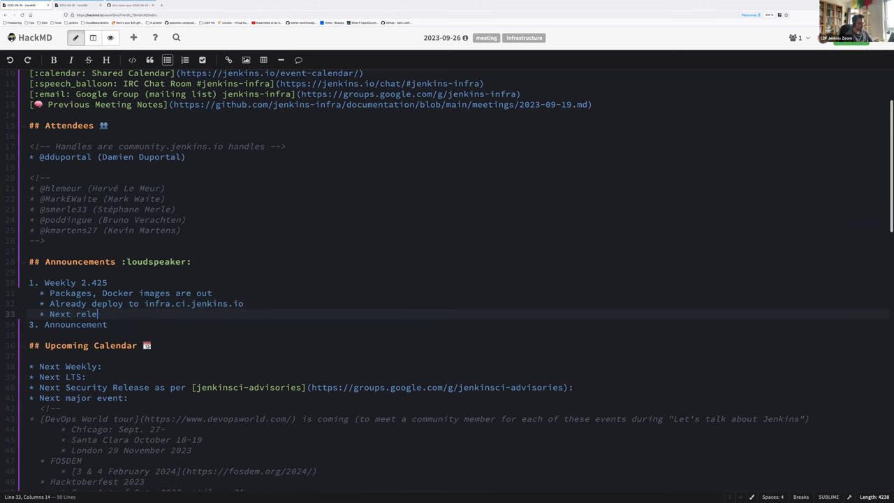
{"action": "type", "text": "ase checklist item"}
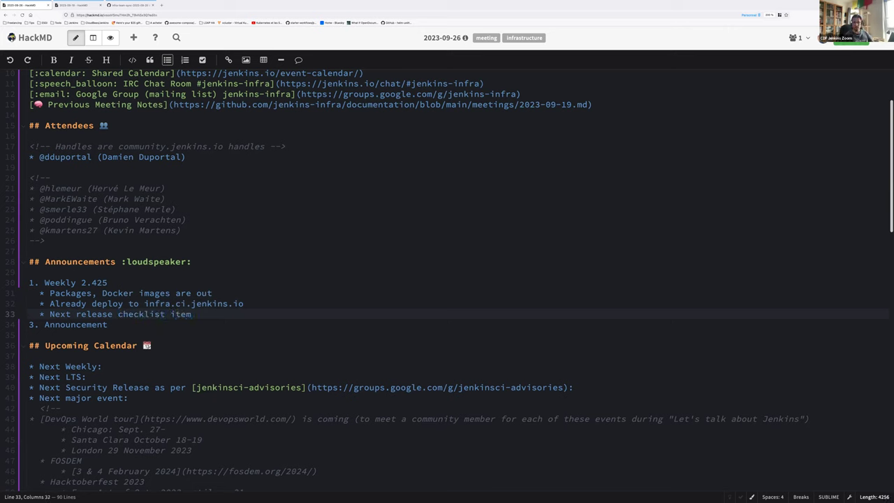
{"action": "type", "text": " t"}
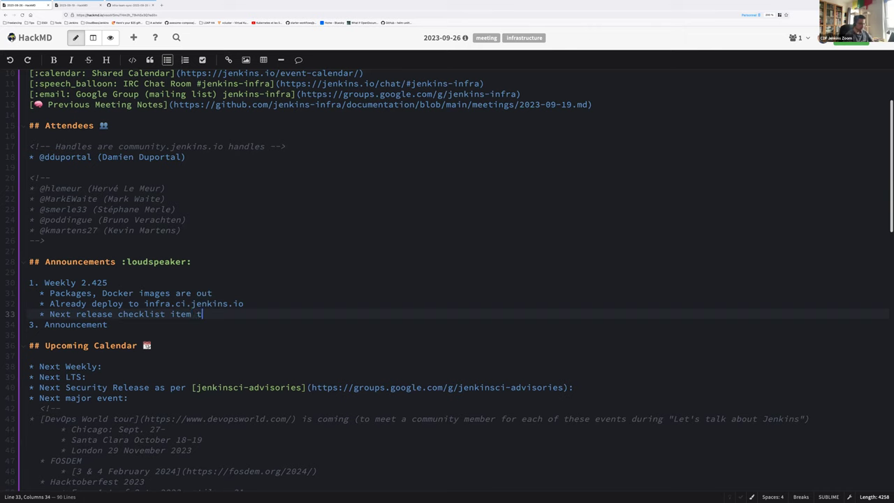
{"action": "type", "text": "o be done later"}
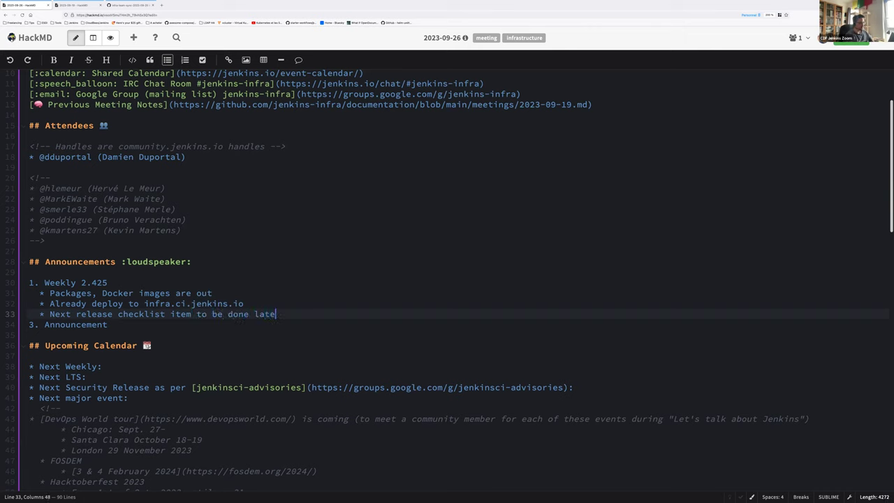
Delete the '3. Announcement' placeholder line
{"action": "left_click", "coordinate": [29, 324]}
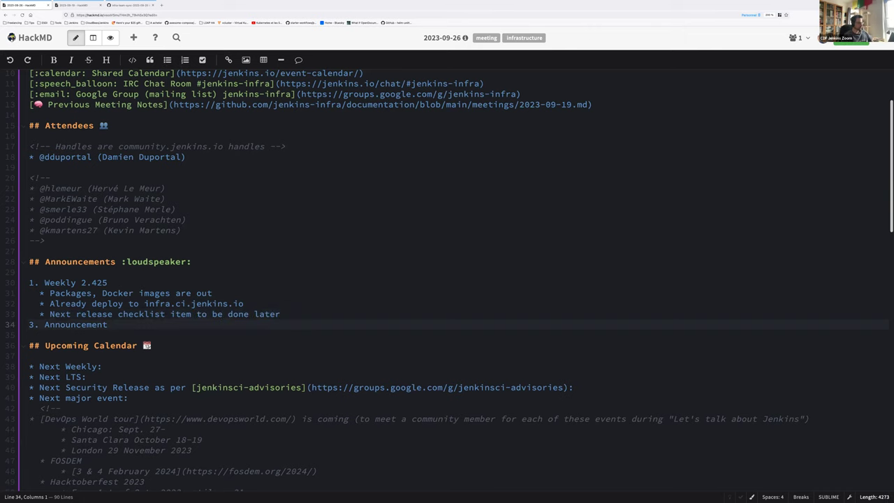
{"action": "key", "text": "shift+End"}
{"action": "key", "text": "BackSpace"}
{"action": "key", "text": "BackSpace"}
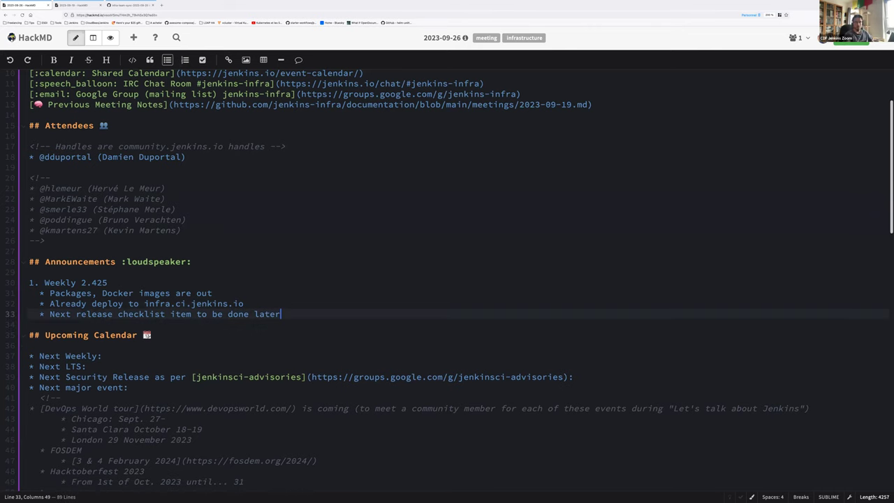
Add a second announcement '2. incremental-published', separated from Weekly 2.425 by a blank line
{"action": "scroll", "coordinate": [123, 262], "scroll_direction": "down", "scroll_amount": 2}
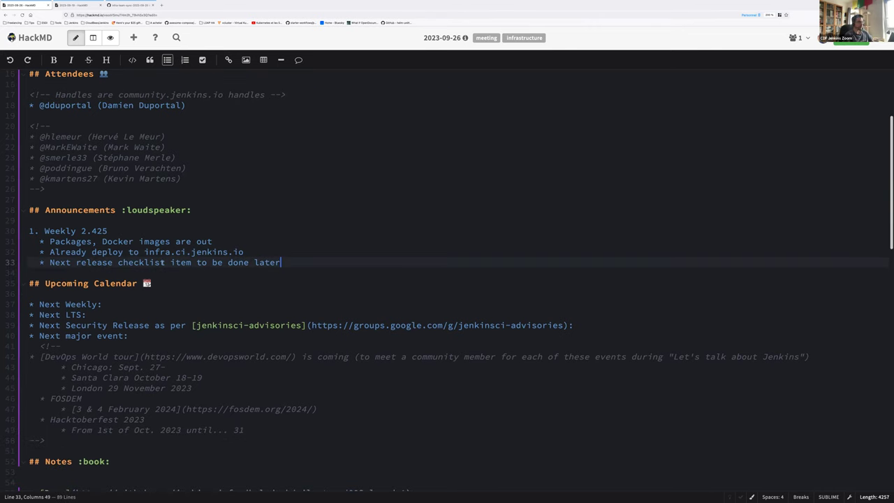
{"action": "key", "text": "Return"}
{"action": "type", "text": "2."}
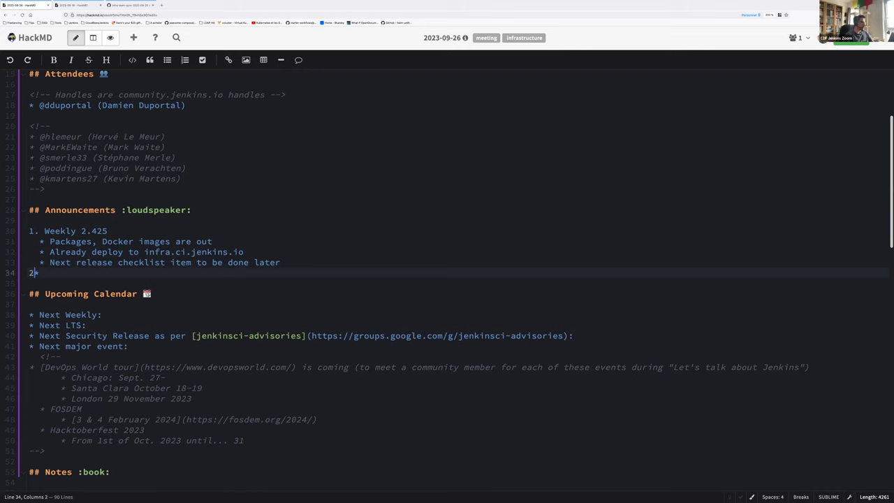
{"action": "type", "text": " increment"}
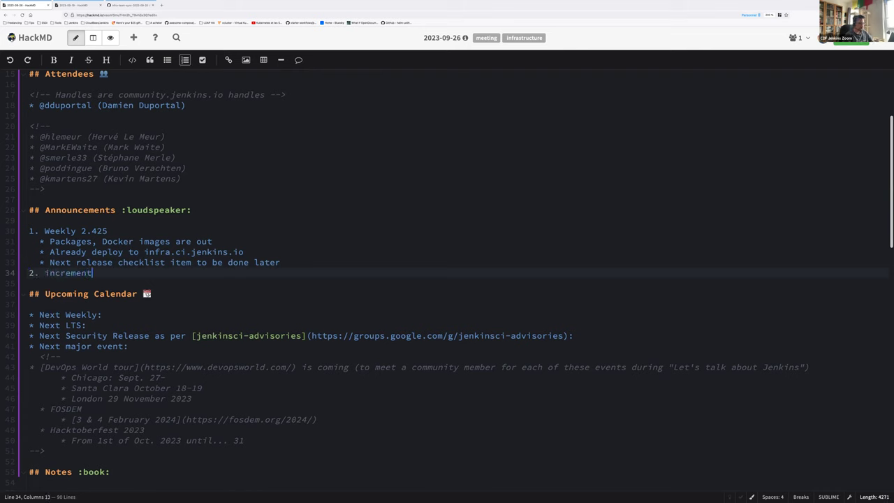
{"action": "type", "text": "al-published"}
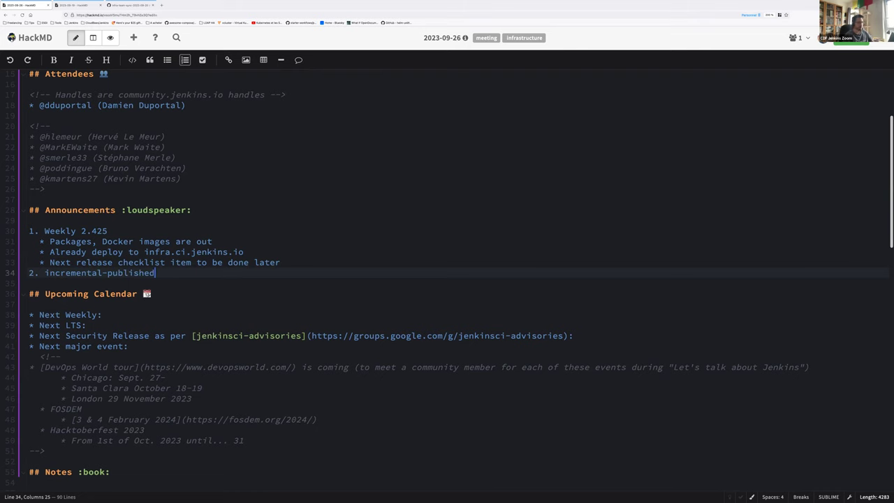
{"action": "key", "text": "Up"}
{"action": "key", "text": "ctrl+Return"}
{"action": "key", "text": "Down"}
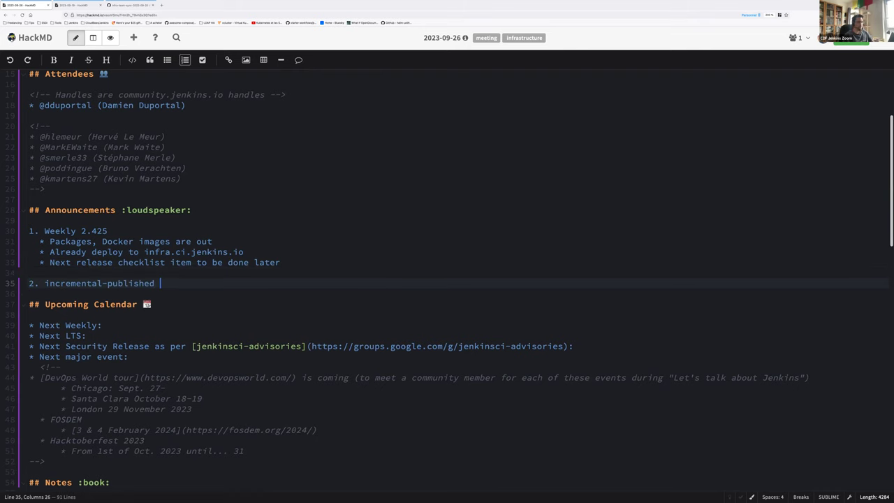
{"action": "key", "text": "BackSpace"}
Note under it '5 min of outage today' and that the ReplicaSet was removed manually and redeployed
{"action": "key", "text": "Return"}
{"action": "key", "text": "BackSpace"}
{"action": "key", "text": "BackSpace"}
{"action": "key", "text": "BackSpace"}
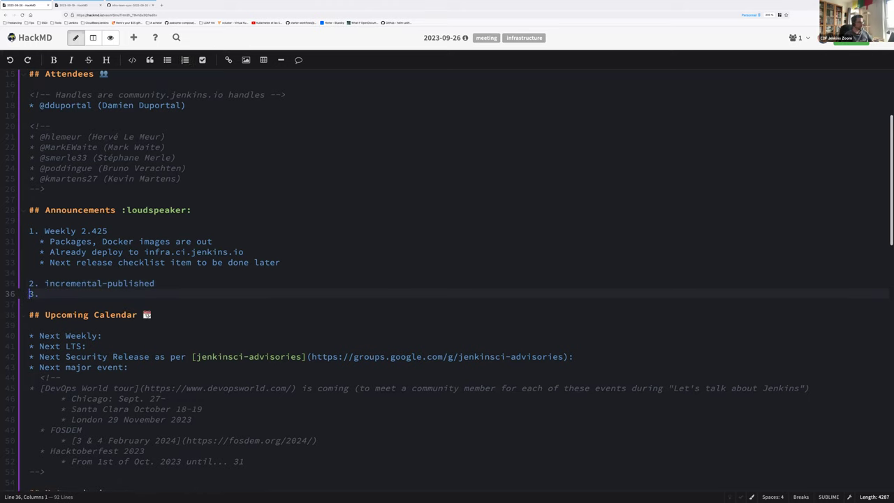
{"action": "type", "text": "* 5 min "}
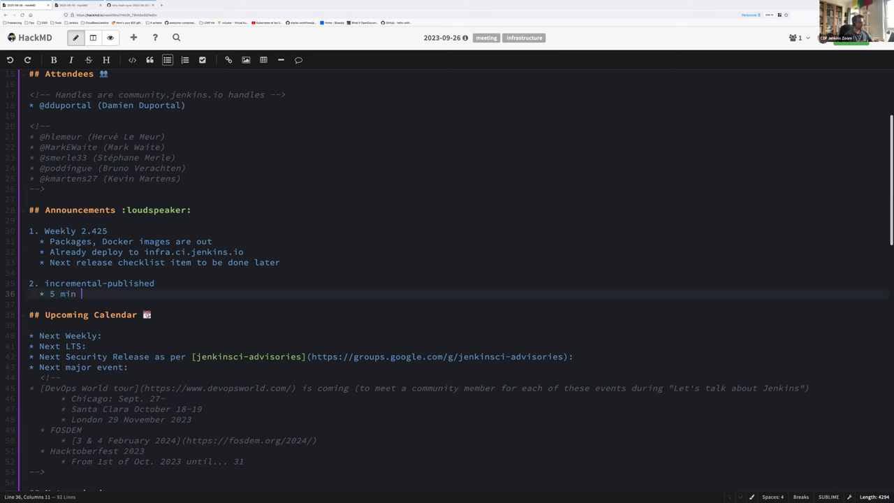
{"action": "type", "text": "of outage today"}
{"action": "key", "text": "Return"}
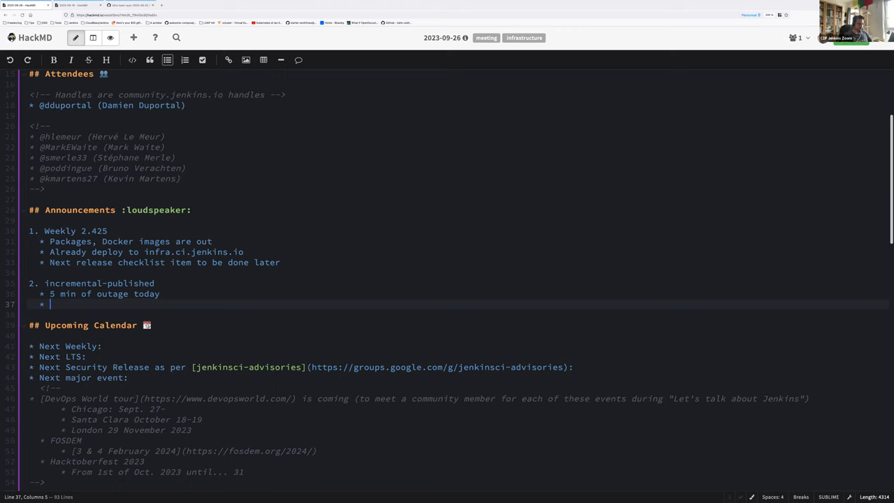
{"action": "type", "text": "ReplicaSet was not"}
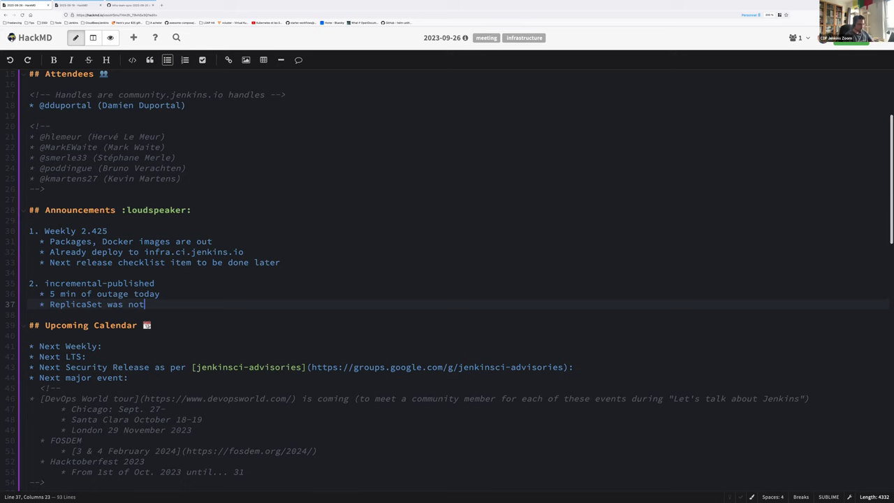
{"action": "type", "text": " atomically deleted, had to remove it manually"}
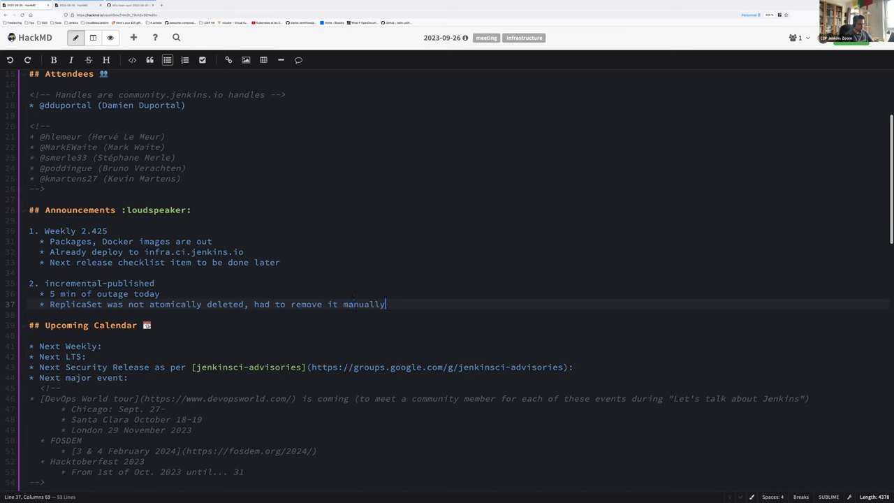
{"action": "type", "text": " and redeploy"}
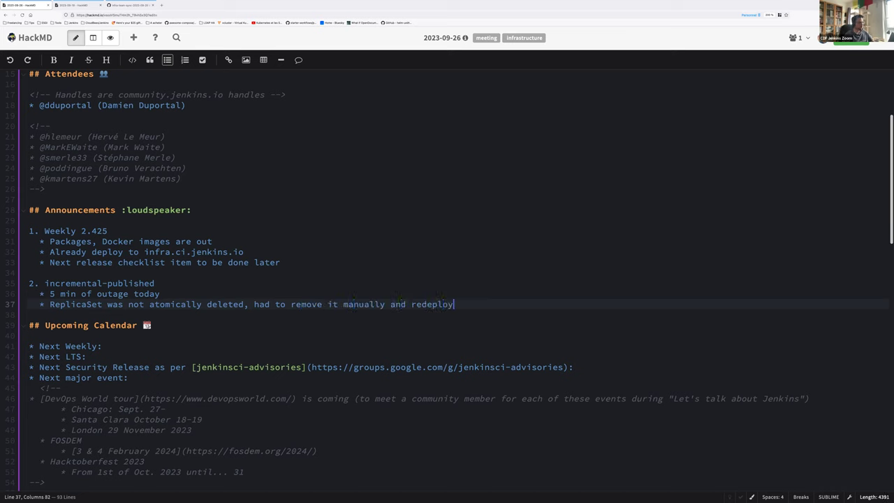
{"action": "key", "text": "Down"}
{"action": "key", "text": "Down"}
{"action": "key", "text": "Down"}
{"action": "key", "text": "Down"}
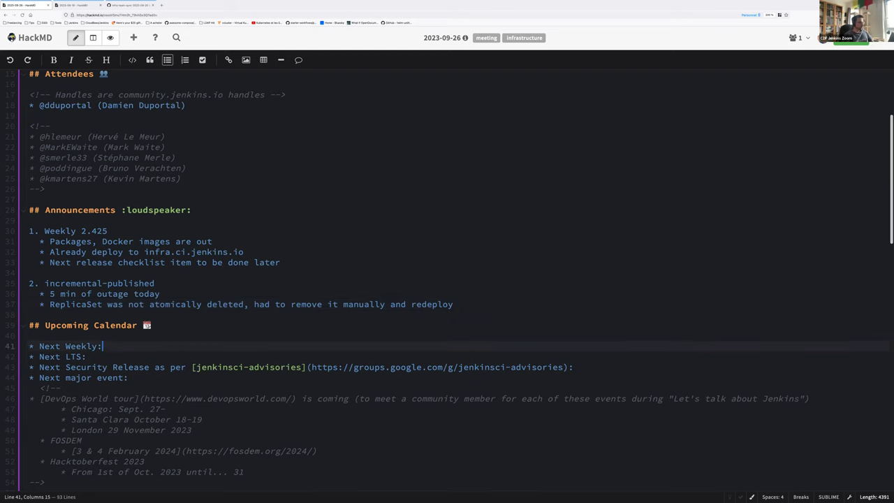
Fill in Next Weekly as 2.426, based on the copied 2.425 version
{"action": "left_click", "coordinate": [80, 230]}
{"action": "key", "text": "shift+End"}
{"action": "key", "text": "ctrl+c"}
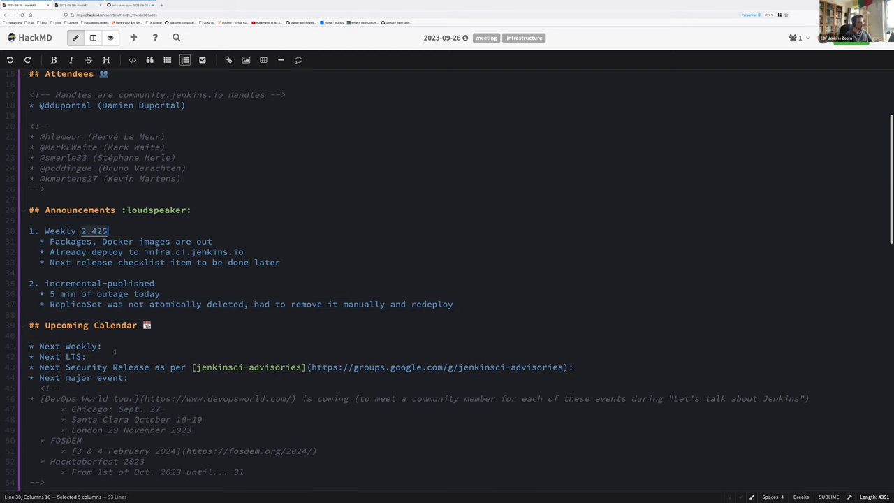
{"action": "left_click", "coordinate": [114, 344]}
{"action": "key", "text": "ctrl+v"}
{"action": "key", "text": "BackSpace"}
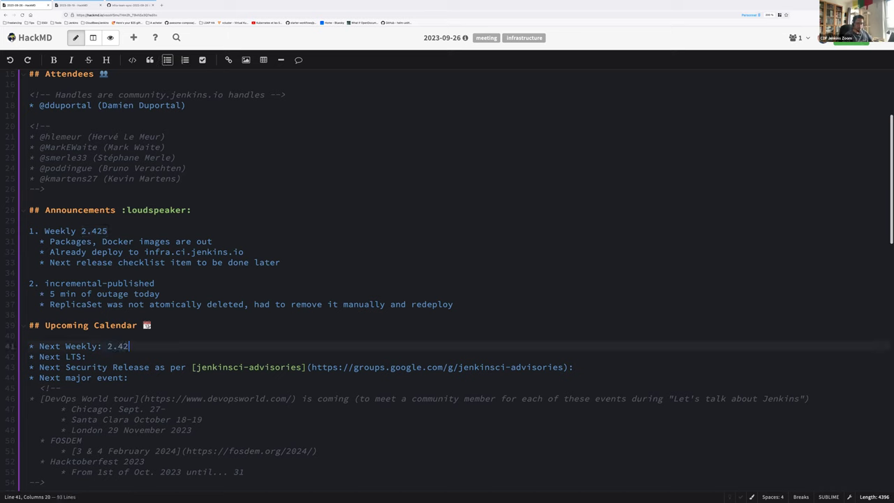
{"action": "type", "text": "6"}
Enter (N.A.) as the Next LTS value
{"action": "key", "text": "Down"}
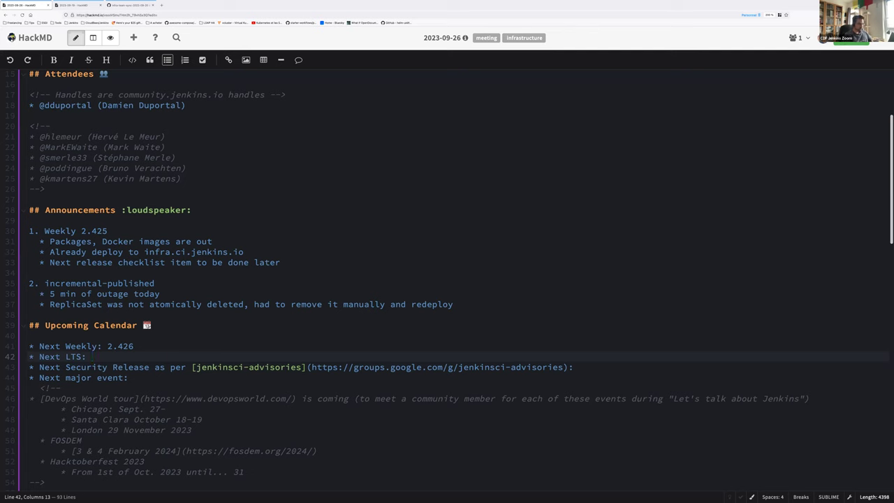
{"action": "type", "text": "(N.A."}
{"action": "key", "text": "Left"}
{"action": "key", "text": "Left"}
{"action": "key", "text": "End"}
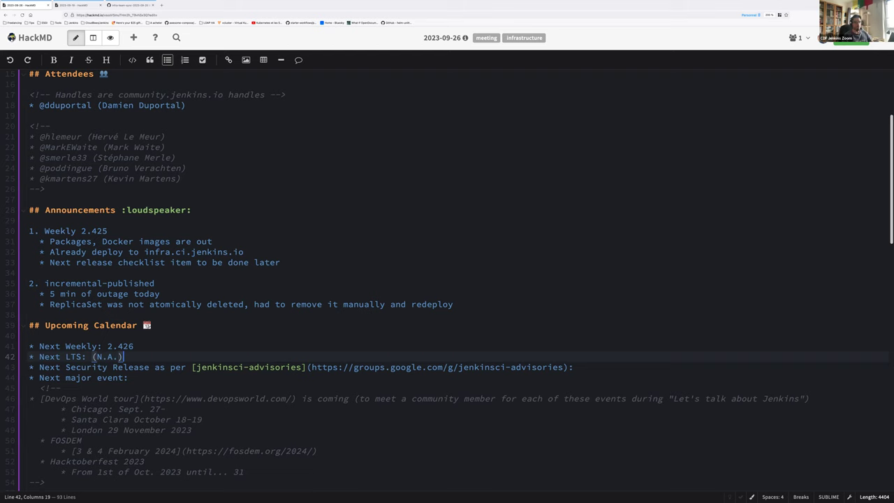
{"action": "left_click", "coordinate": [123, 367]}
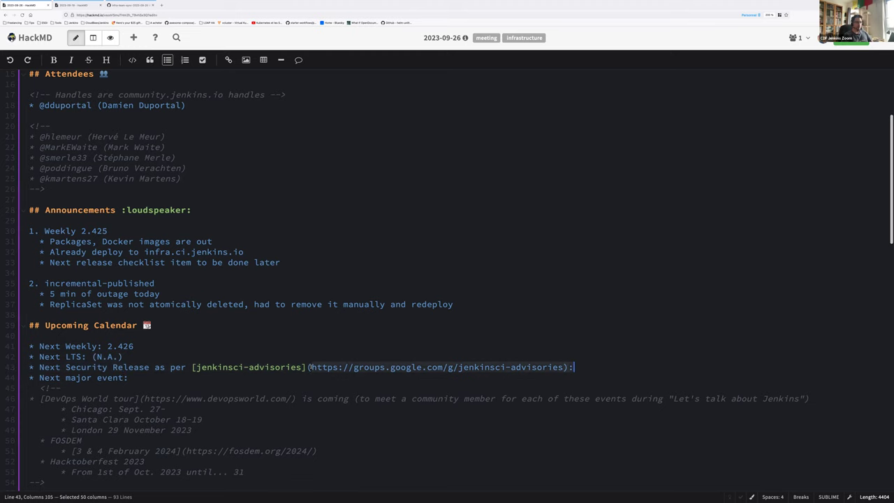
Open the jenkinsci-advisories group URL from the notes in a new browser tab
{"action": "left_click_drag", "start_coordinate": [311, 367], "coordinate": [566, 367]}
{"action": "key", "text": "ctrl+c"}
{"action": "key", "text": "ctrl+t"}
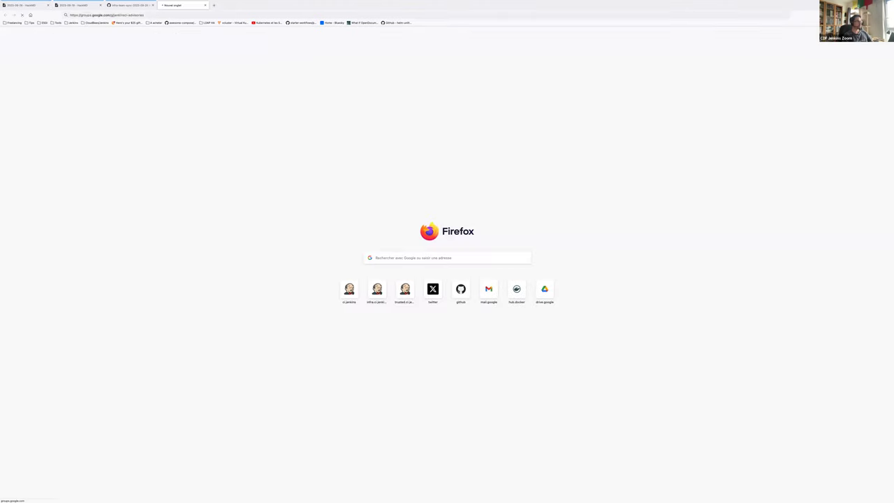
{"action": "key", "text": "ctrl+v"}
{"action": "key", "text": "Return"}
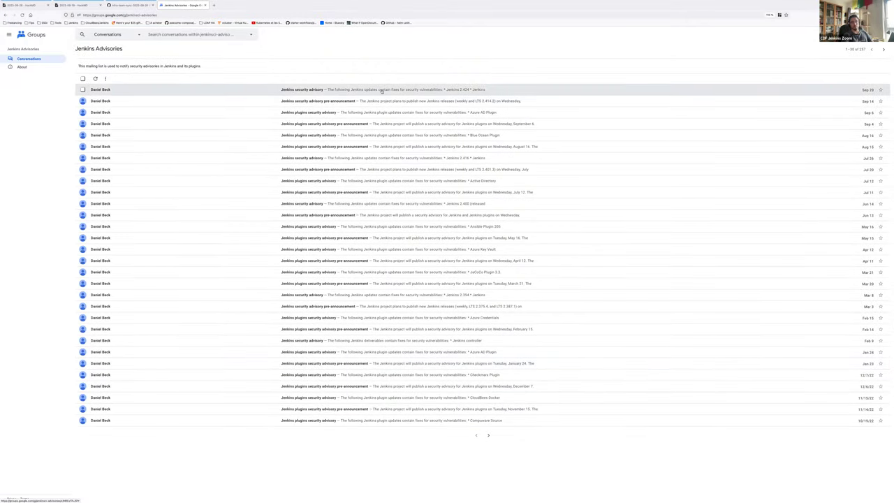
Back in the notes, set Next Security Release to N.A
{"action": "key", "text": "ctrl+w"}
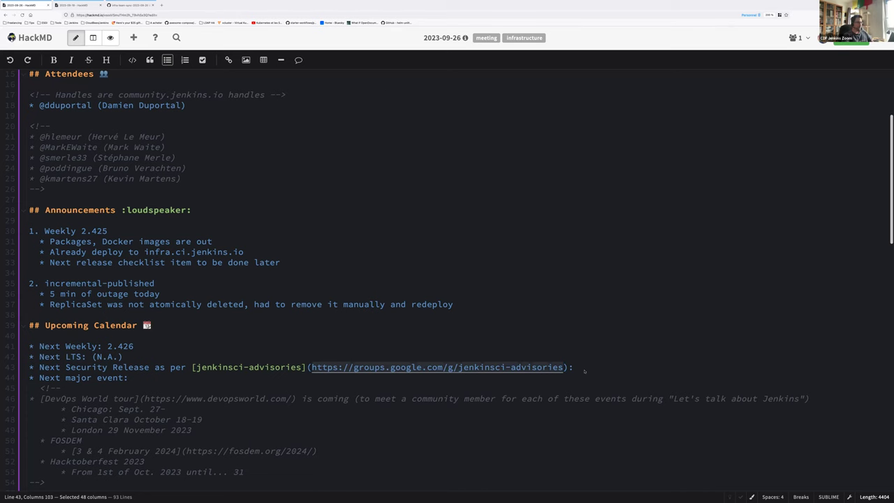
{"action": "left_click", "coordinate": [585, 371]}
{"action": "type", "text": "N.A."}
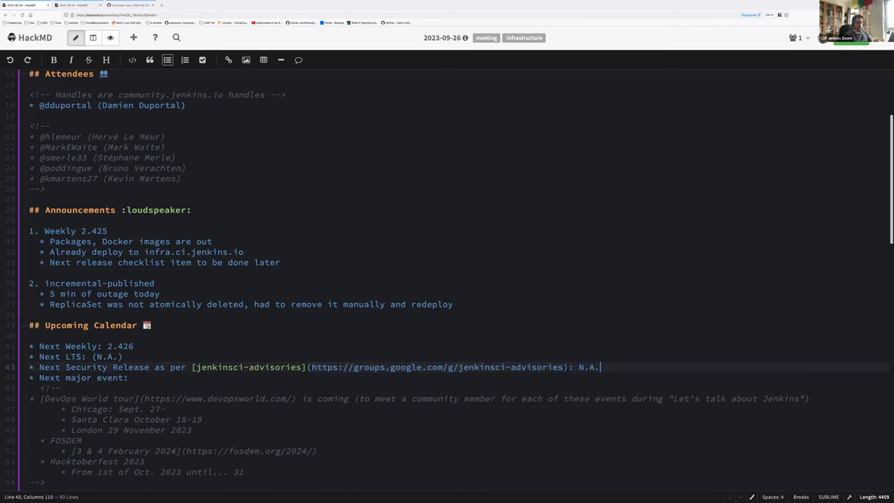
Uncomment the major events list and indent the DevOps World tour item under Next major event
{"action": "key", "text": "Down"}
{"action": "key", "text": "Down"}
{"action": "key", "text": "shift+Home"}
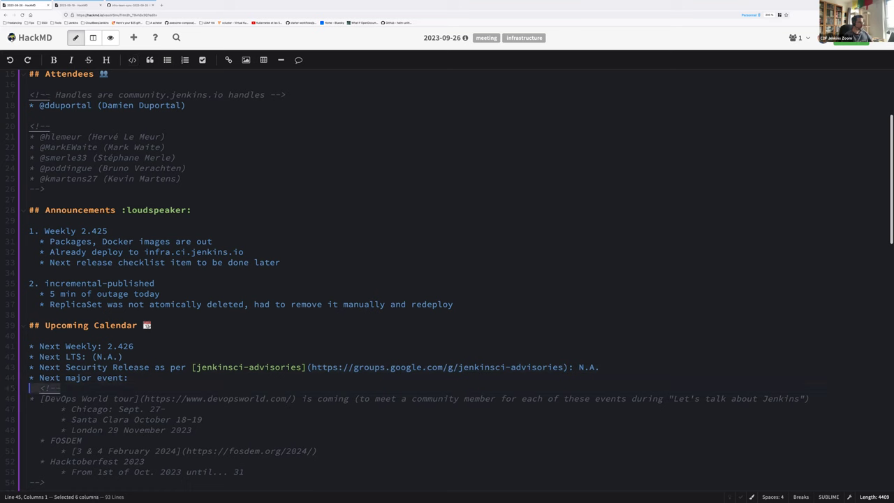
{"action": "key", "text": "BackSpace"}
{"action": "key", "text": "Delete"}
{"action": "key", "text": "Right"}
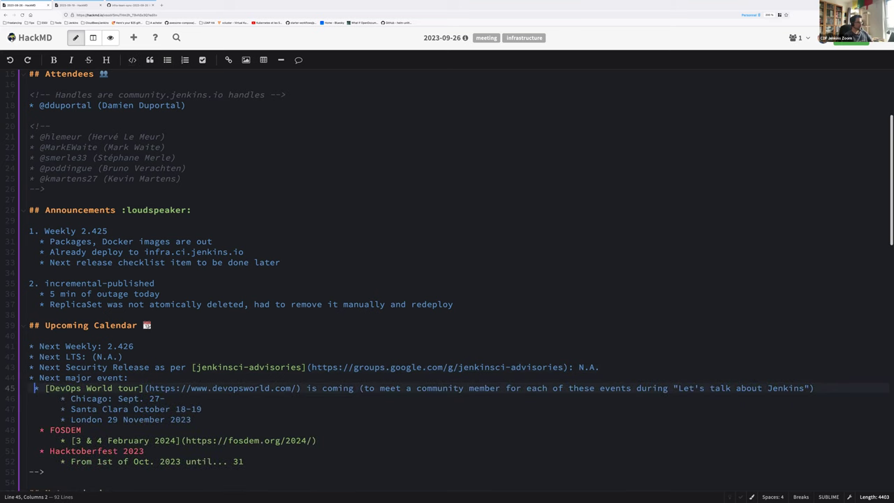
{"action": "key", "text": "Down"}
Change the Chicago date to 'this week' and remove London's 29 November 2023 date
{"action": "key", "text": "End"}
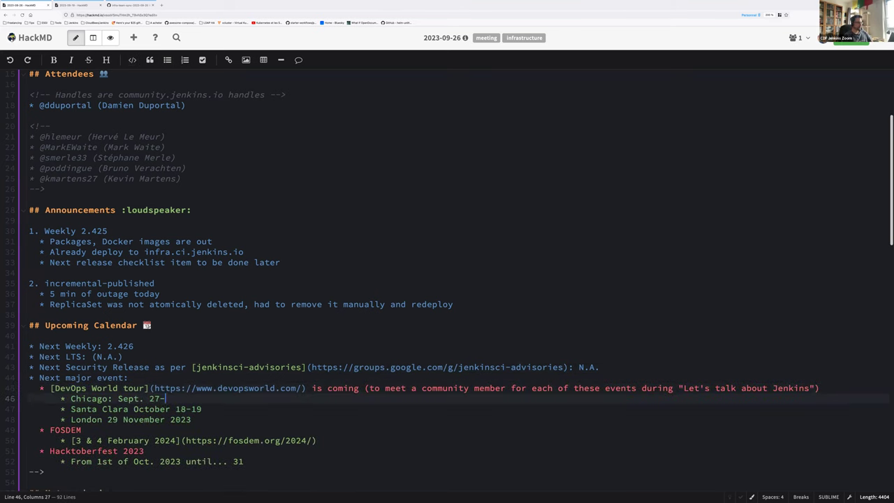
{"action": "key", "text": "BackSpace"}
{"action": "key", "text": "ctrl+shift+Left"}
{"action": "key", "text": "ctrl+shift+Left"}
{"action": "key", "text": "ctrl+shift+Left"}
{"action": "type", "text": "this "}
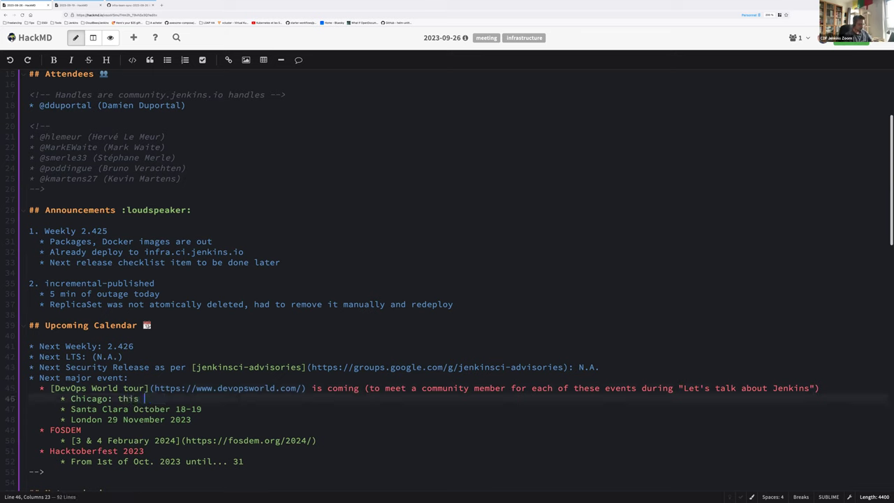
{"action": "type", "text": "week"}
{"action": "left_click", "coordinate": [103, 419]}
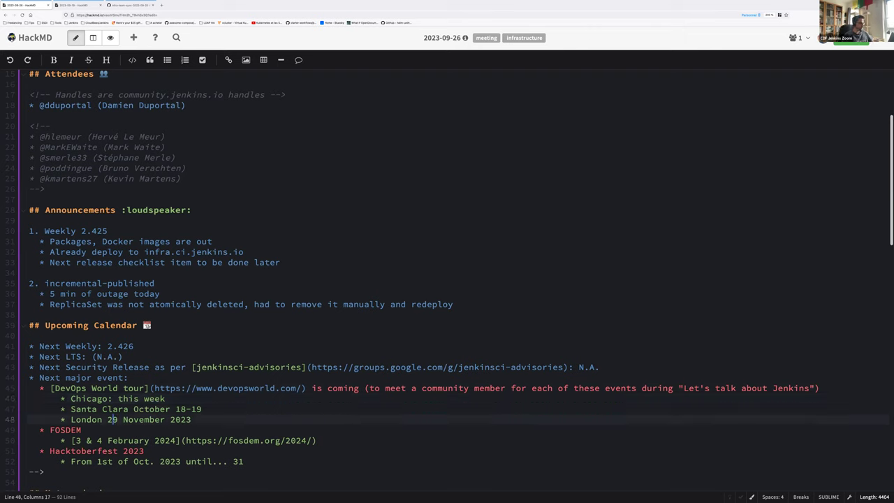
{"action": "key", "text": "shift+End"}
{"action": "key", "text": "BackSpace"}
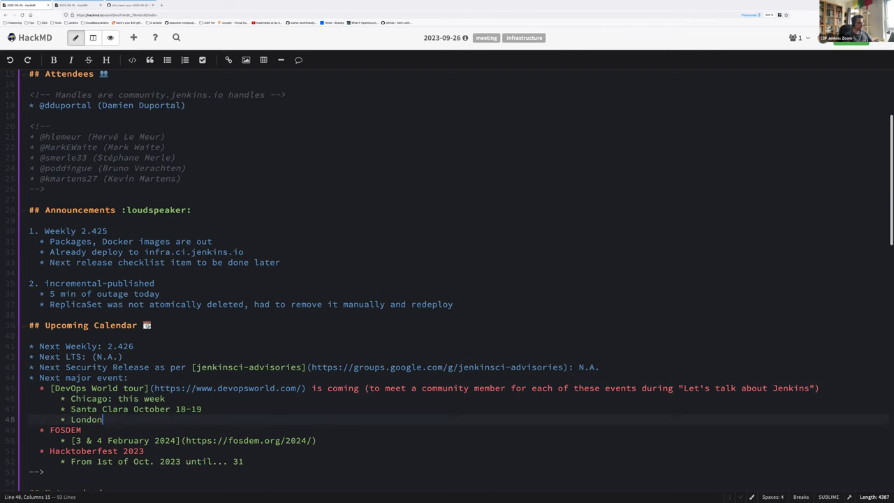
{"action": "scroll", "coordinate": [206, 448], "scroll_direction": "down", "scroll_amount": 1}
Remove the --> closing comment line under the Hacktoberfest entry
{"action": "left_click", "coordinate": [147, 441]}
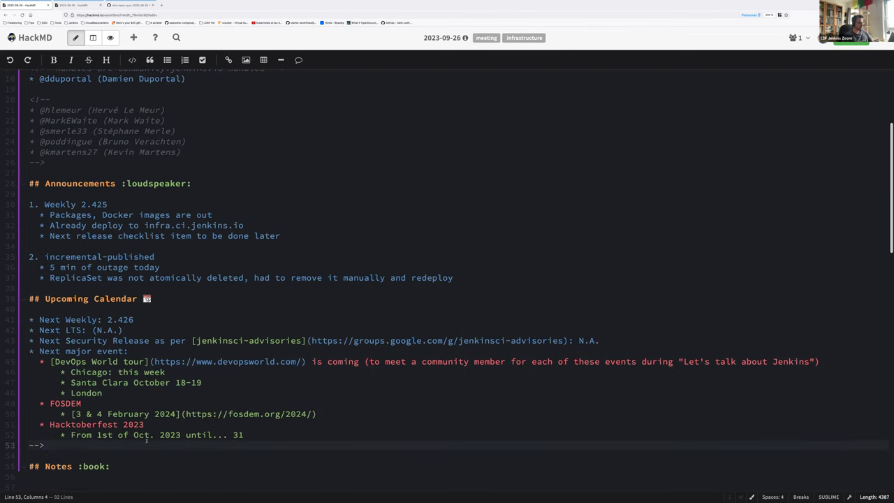
{"action": "key", "text": "BackSpace"}
{"action": "key", "text": "BackSpace"}
{"action": "key", "text": "BackSpace"}
{"action": "key", "text": "BackSpace"}
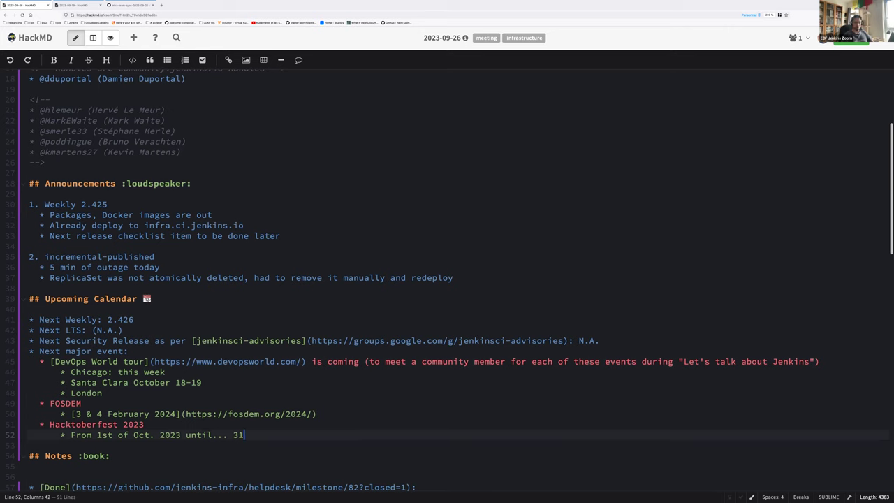
{"action": "scroll", "coordinate": [412, 279], "scroll_direction": "down", "scroll_amount": 3}
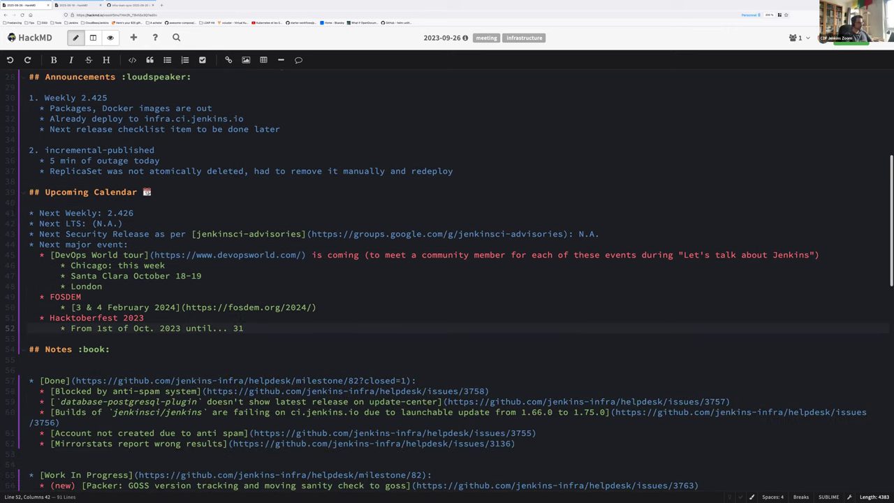
{"action": "scroll", "coordinate": [106, 258], "scroll_direction": "down", "scroll_amount": 4}
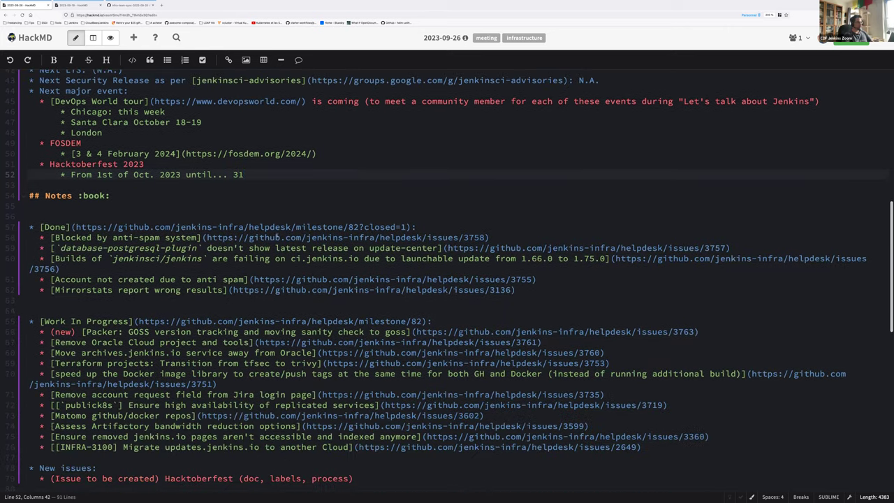
Review the Done items: anti-spam, database-postgresql-plugin and failing jenkinsci/jenkins builds
{"action": "triple_click", "coordinate": [139, 238]}
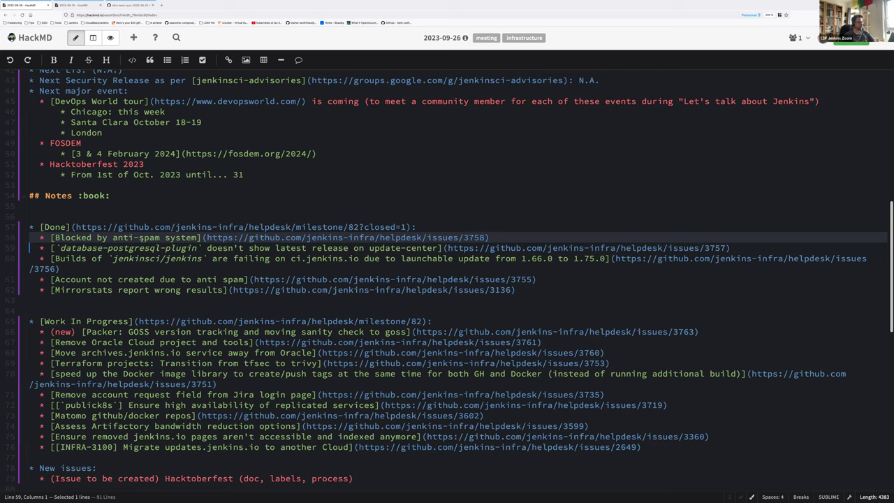
{"action": "double_click", "coordinate": [197, 248]}
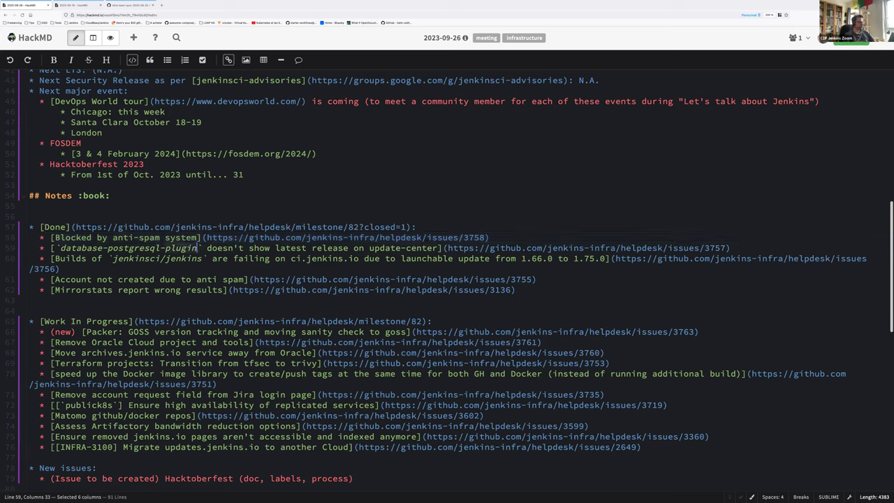
{"action": "triple_click", "coordinate": [198, 248]}
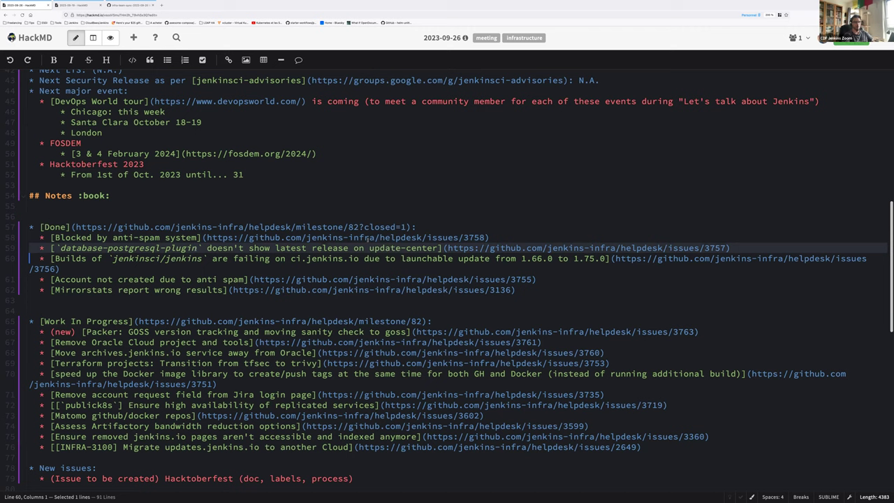
{"action": "triple_click", "coordinate": [272, 258]}
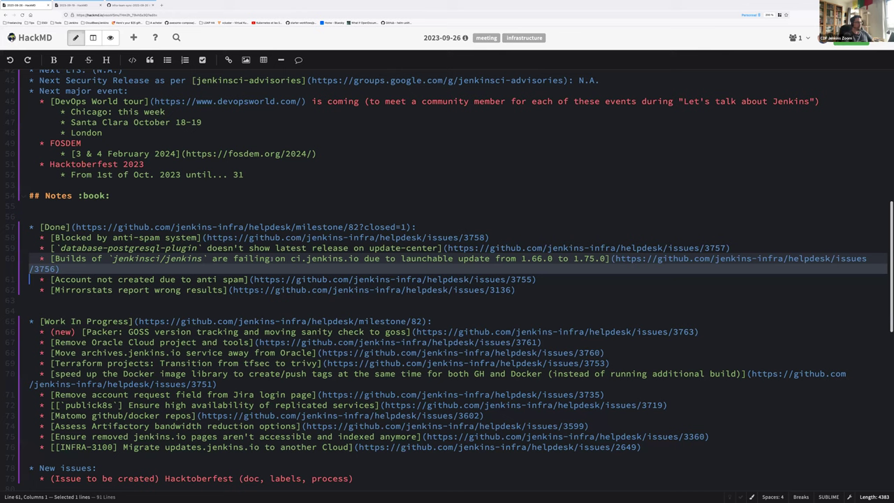
Add an indented note: test next launchable updates via the pipeline library or a custom installation function
{"action": "left_click", "coordinate": [225, 266]}
{"action": "key", "text": "Return"}
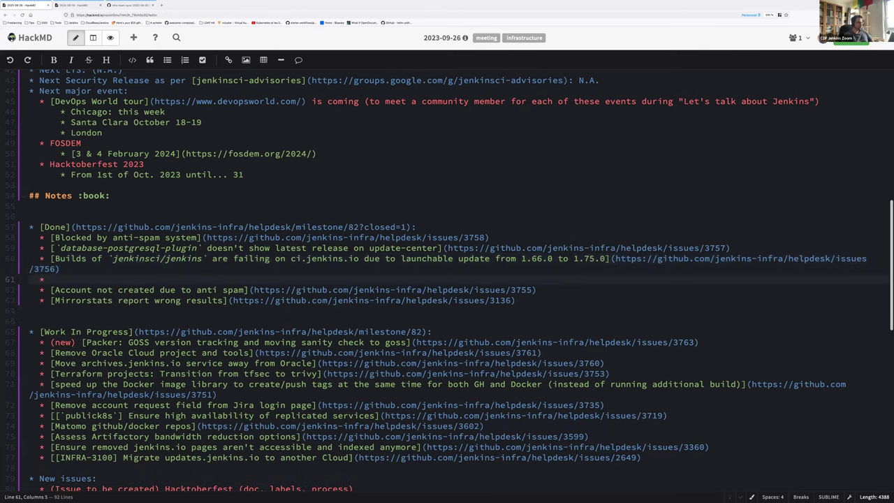
{"action": "key", "text": "Tab"}
{"action": "type", "text": "Next launch"}
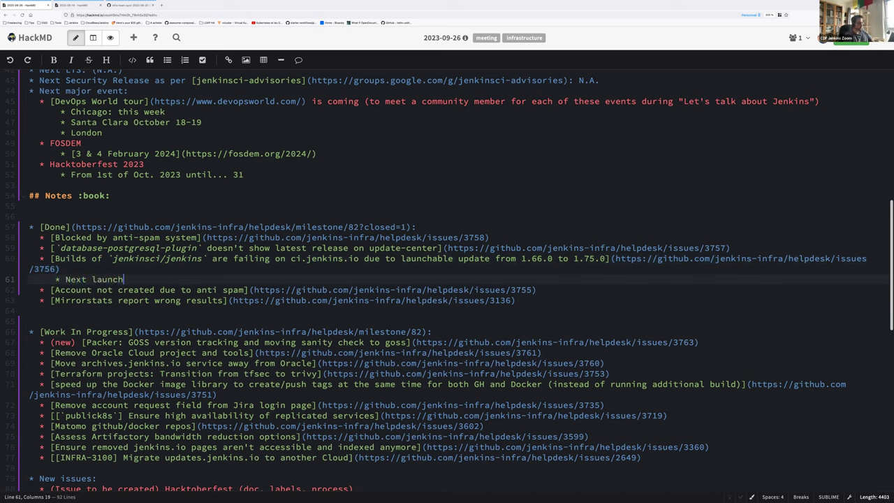
{"action": "type", "text": "able updates require"}
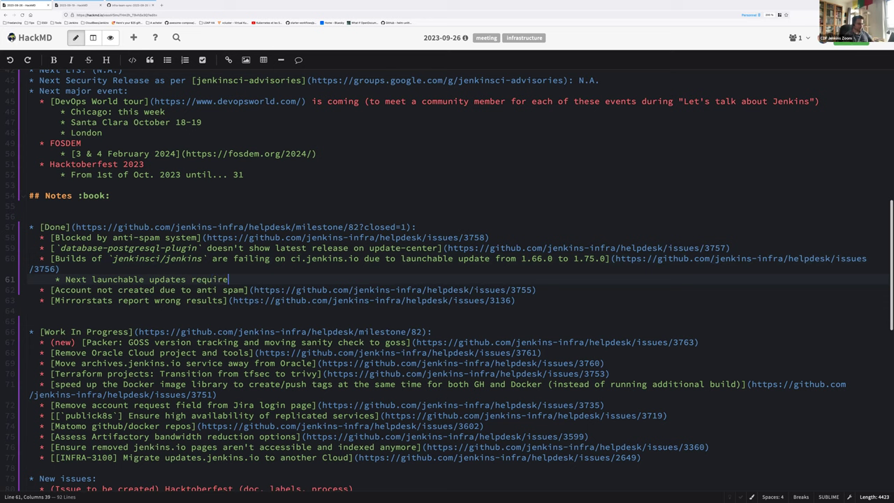
{"action": "type", "text": "s u s to be more careful"}
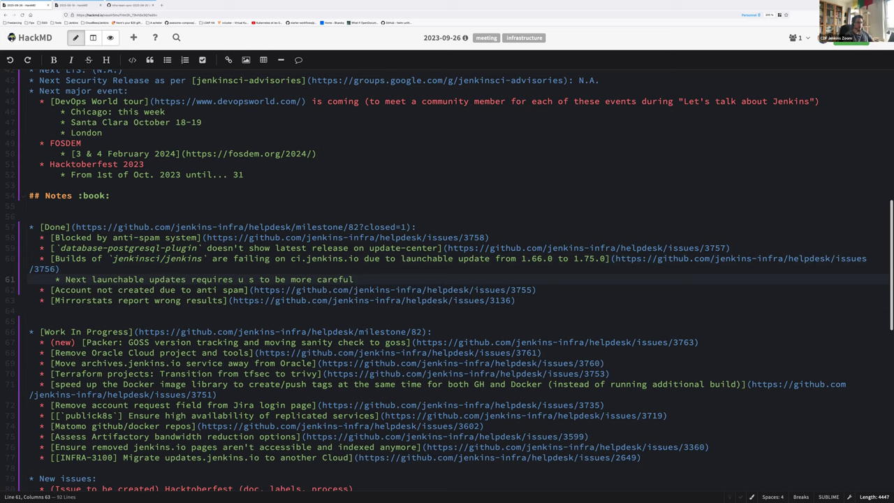
{"action": "type", "text": ". Test it next time using the pi"}
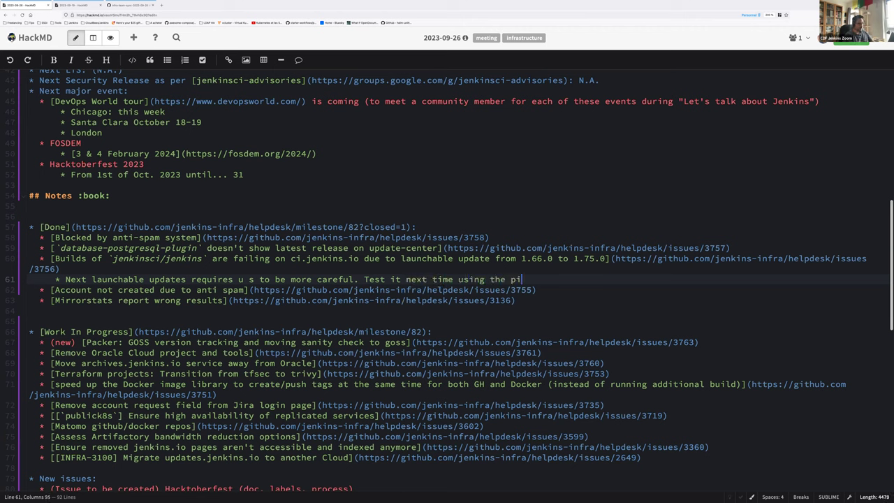
{"action": "type", "text": "peline library or a custom insta"}
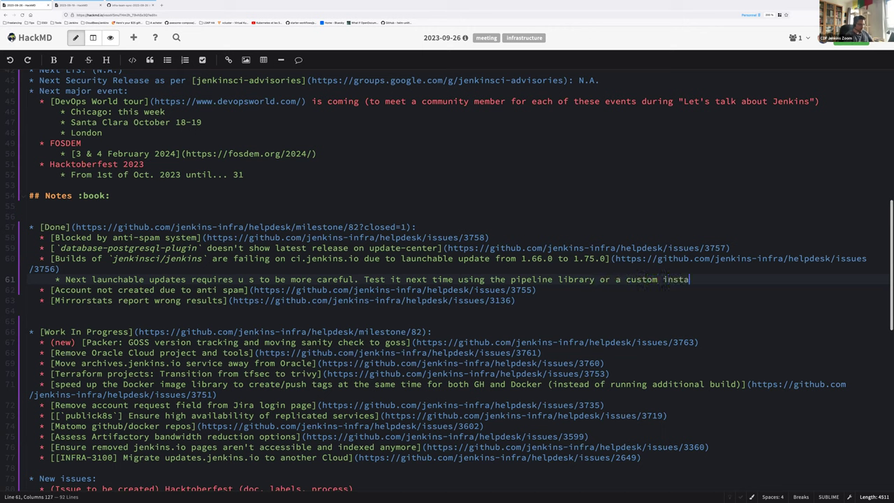
{"action": "type", "text": "llation function i"}
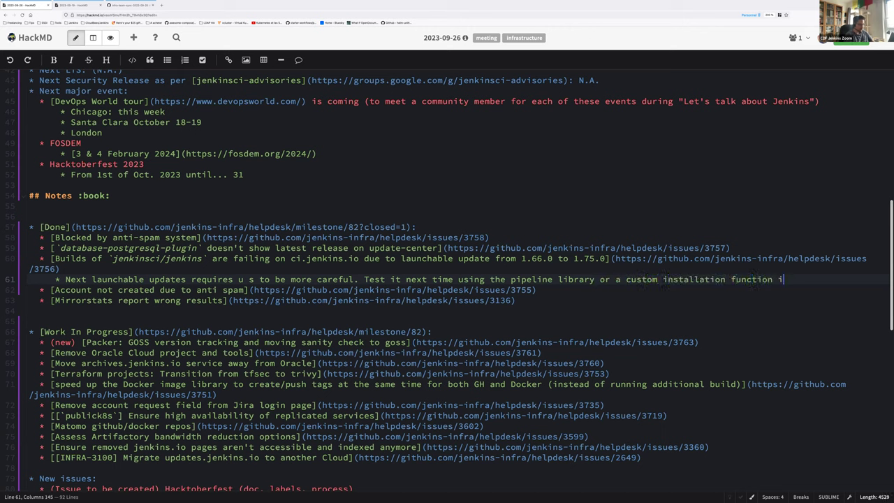
{"action": "type", "text": "n a pipeline"}
{"action": "key", "text": "Down"}
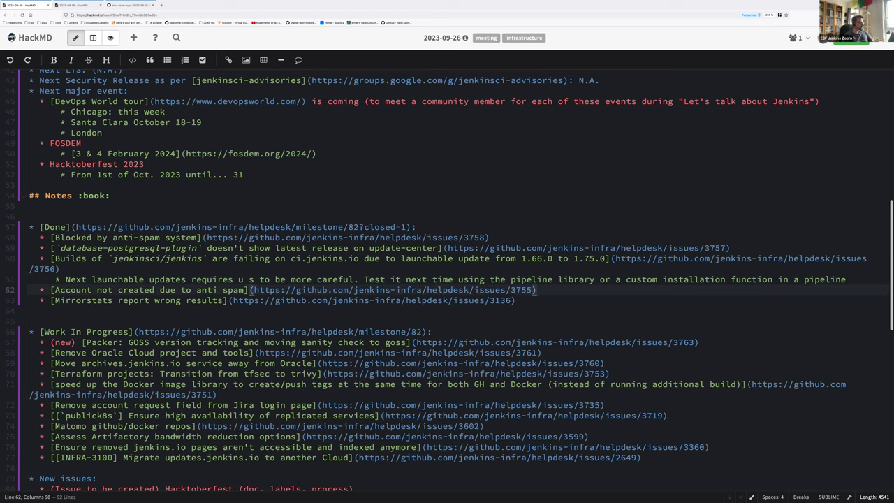
{"action": "left_click", "coordinate": [516, 300]}
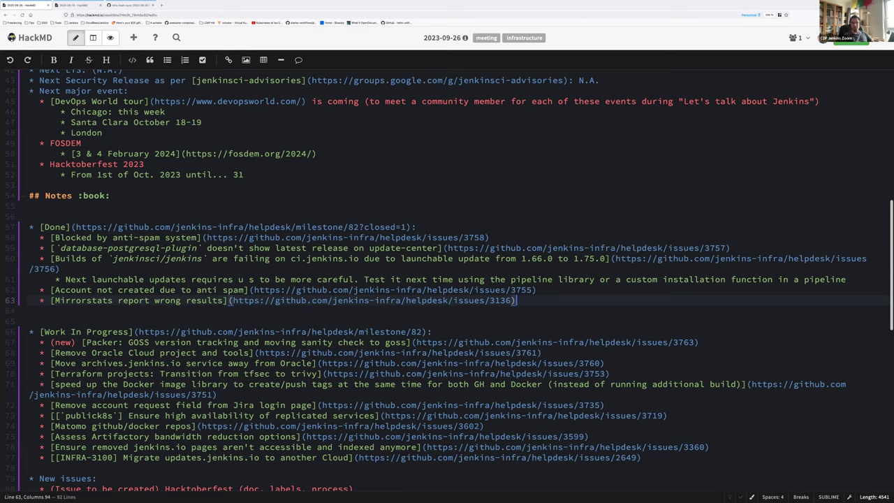
Add an indented Mirrorstats note: removing a mirror triggers a full re-scan, delegating traffic to fallbacks
{"action": "key", "text": "Return"}
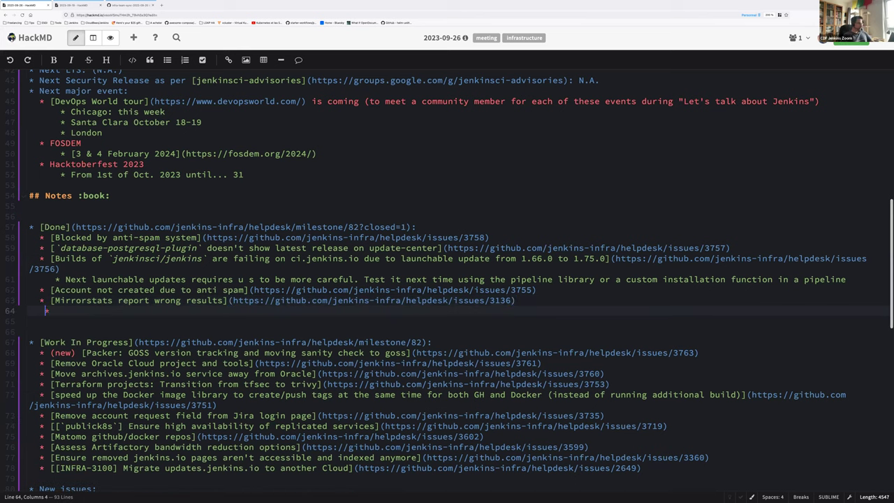
{"action": "key", "text": "Tab"}
{"action": "type", "text": "* Note: removing a "}
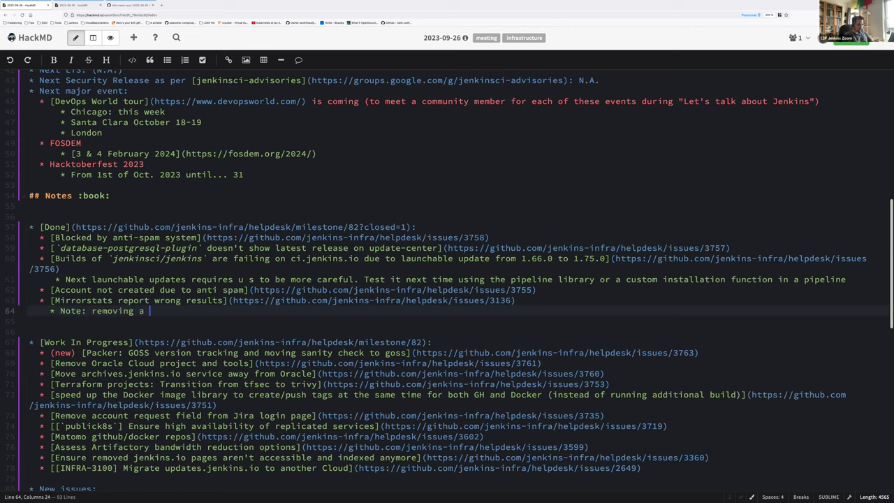
{"action": "type", "text": "mirror trigger a full re-scan"}
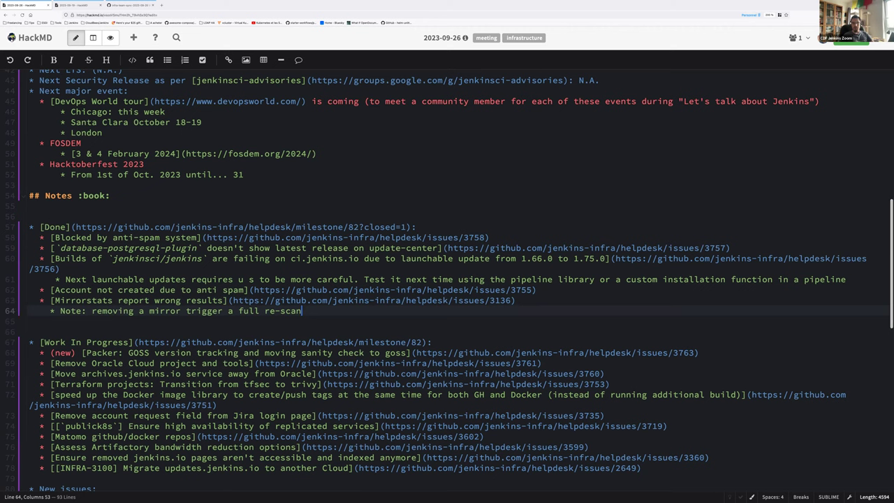
{"action": "type", "text": ", d"}
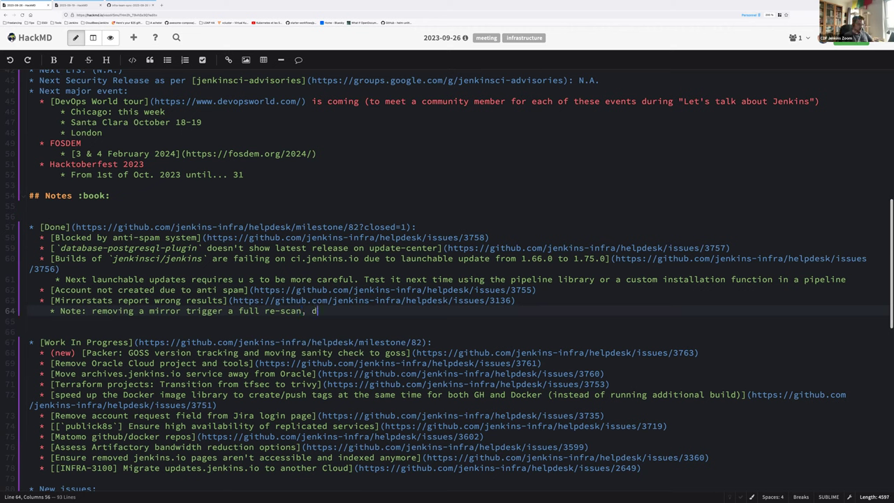
{"action": "type", "text": "elegating most"}
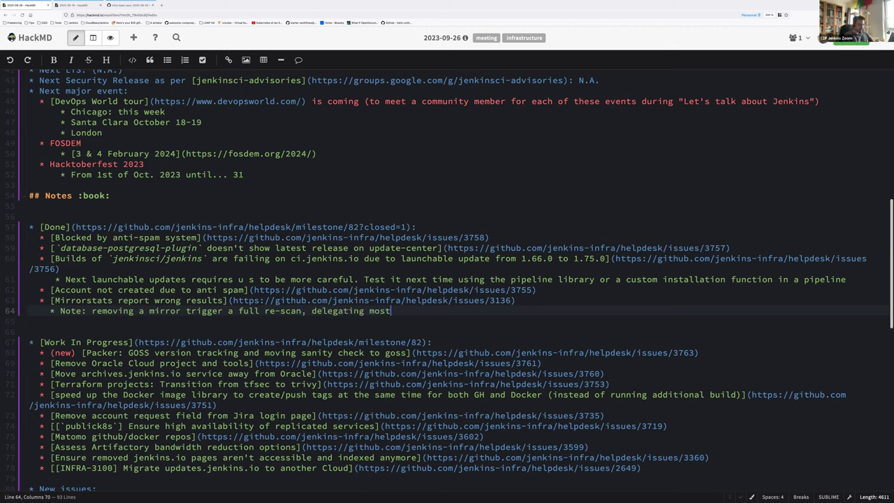
{"action": "type", "text": " of the traffic to fallbacks"}
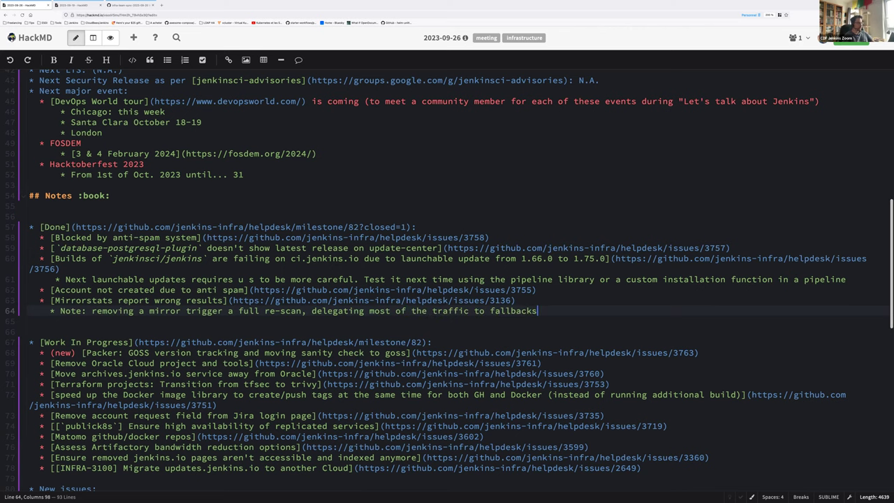
{"action": "key", "text": "Return"}
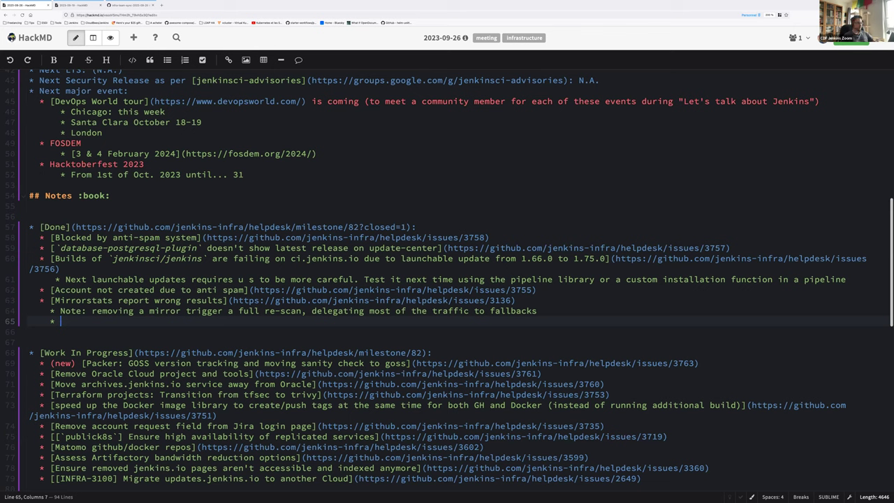
Type 'archives.jenkins.io should be the fallback (and/or a lower weight mirror) => issue to create on the new milestone'
{"action": "type", "text": "archives"}
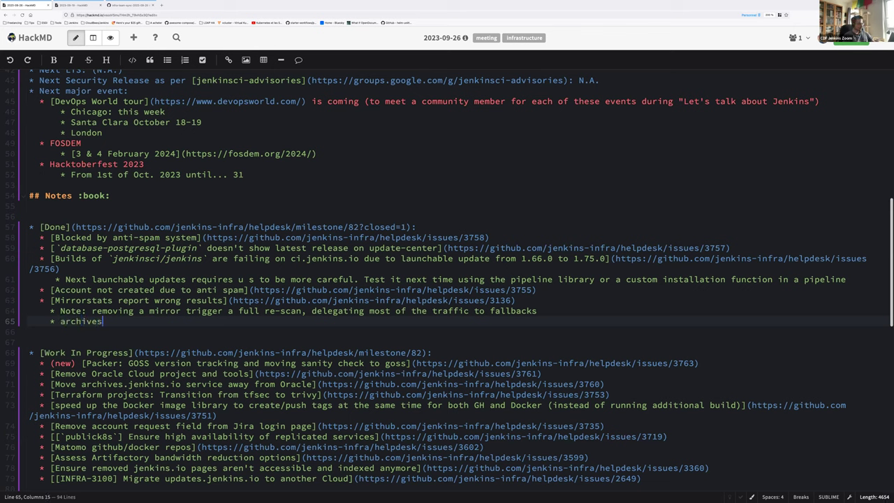
{"action": "type", "text": ".jenkins.io sh"}
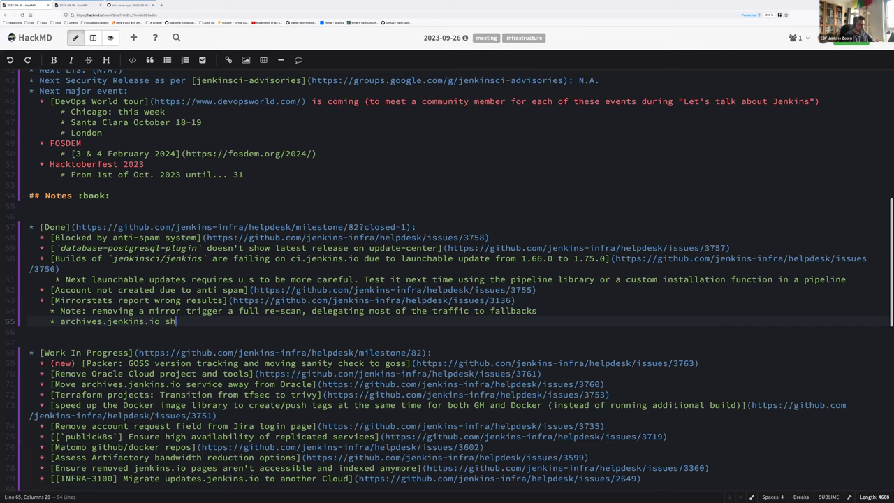
{"action": "type", "text": "ould be the fallback"}
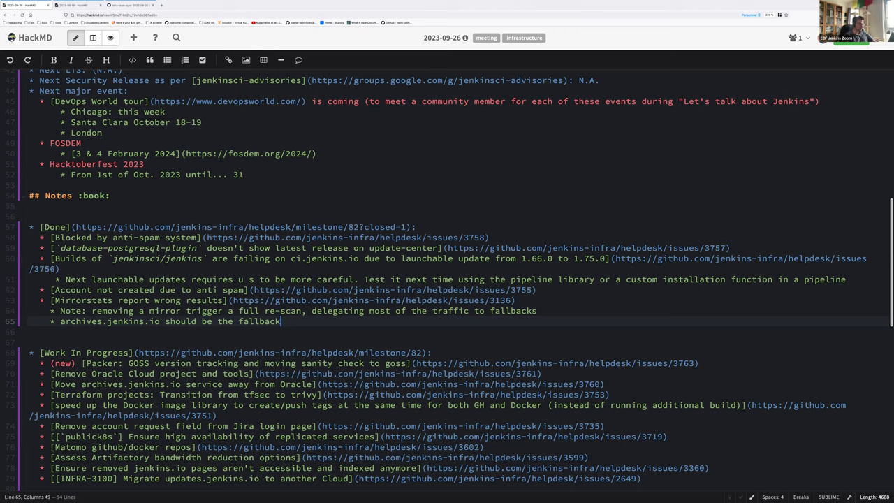
{"action": "type", "text": "(and/or a "}
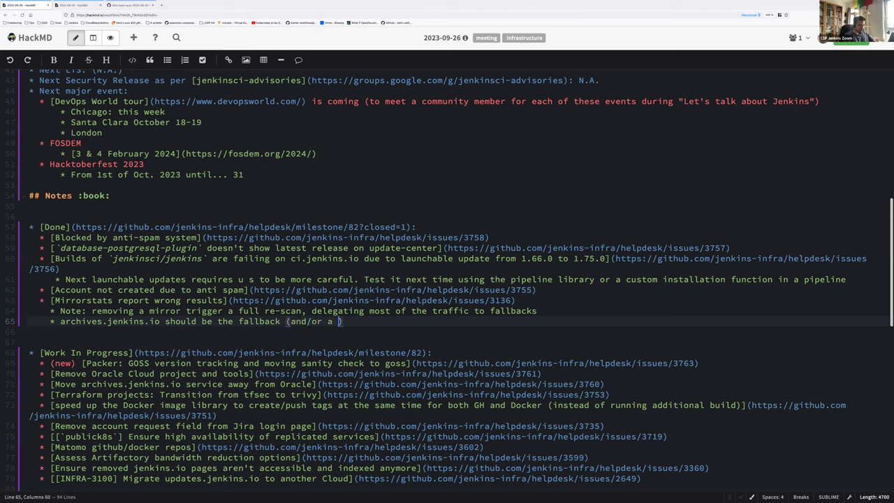
{"action": "type", "text": "lower weight mirror"}
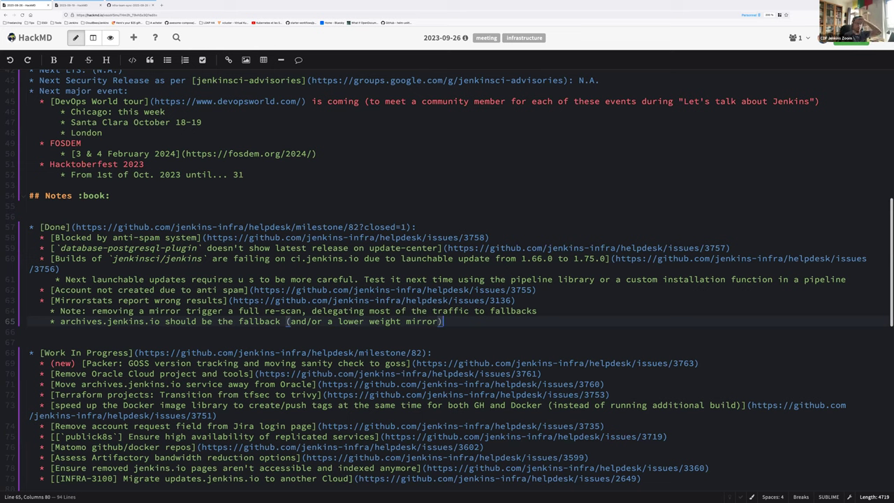
{"action": "type", "text": "="}
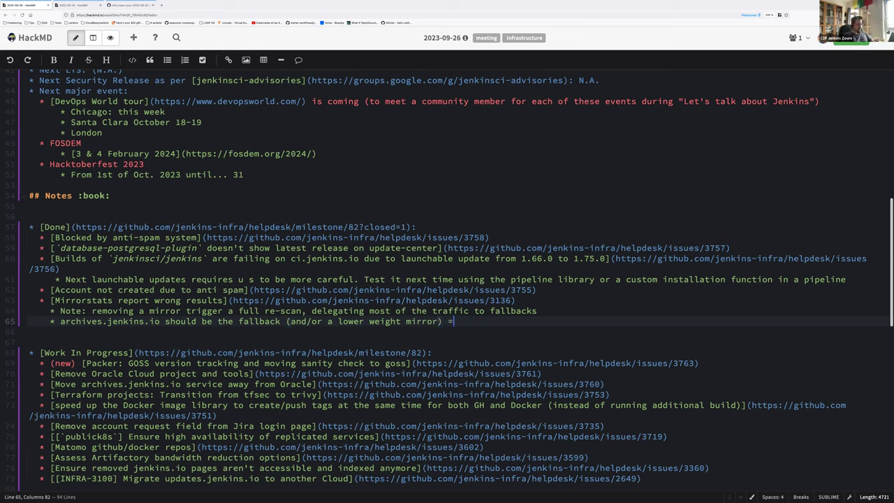
{"action": "type", "text": "> issue to create on t"}
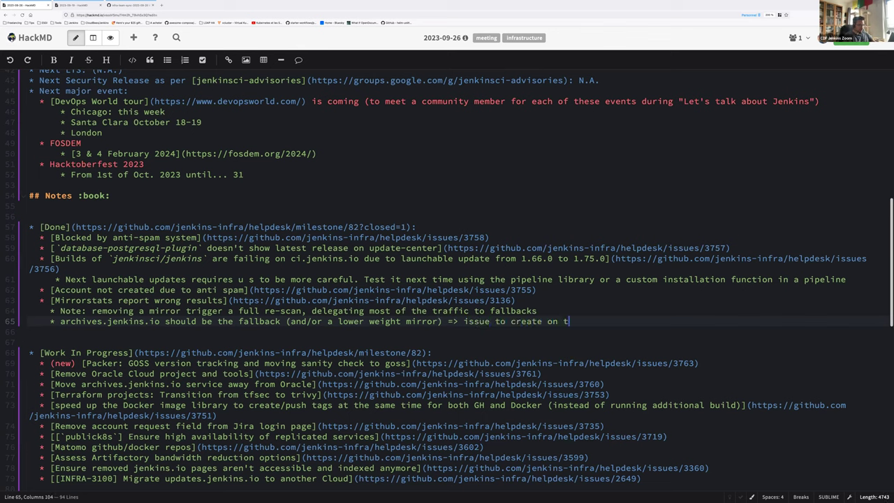
{"action": "type", "text": "he new mileston"}
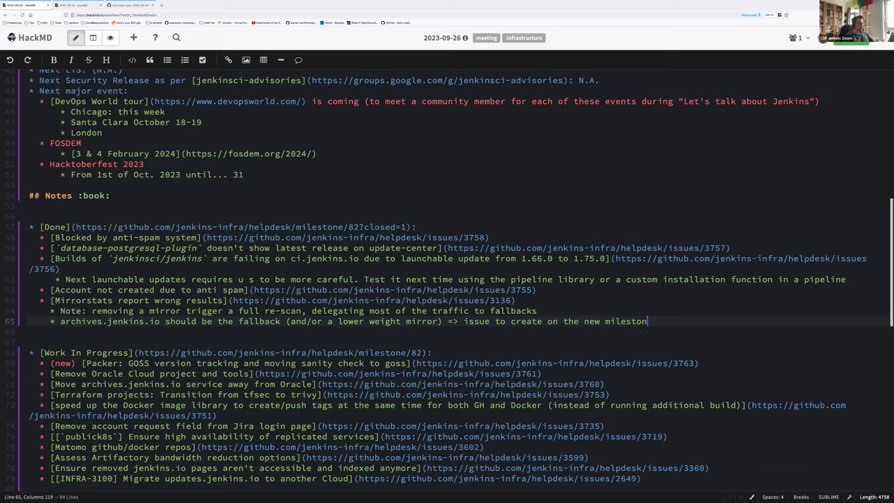
{"action": "type", "text": "e"}
Select the Packer GOSS issue URL further down the notes
{"action": "scroll", "coordinate": [360, 286], "scroll_direction": "down", "scroll_amount": 3}
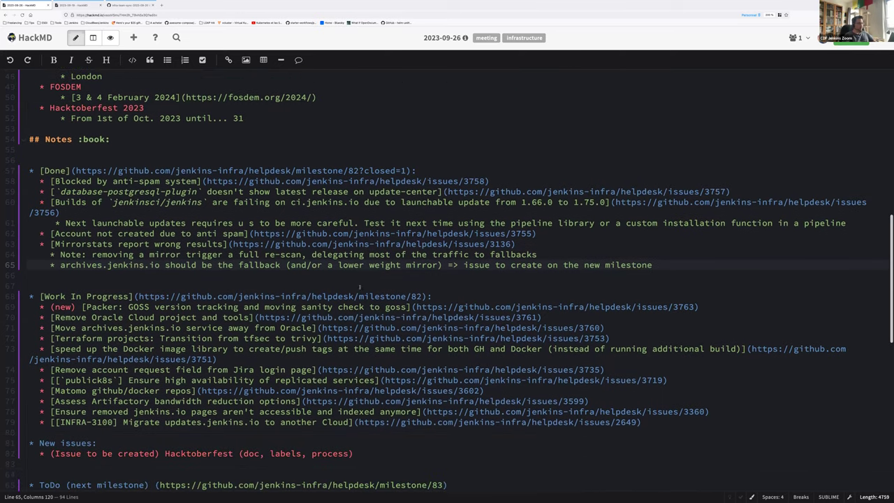
{"action": "left_click", "coordinate": [414, 306]}
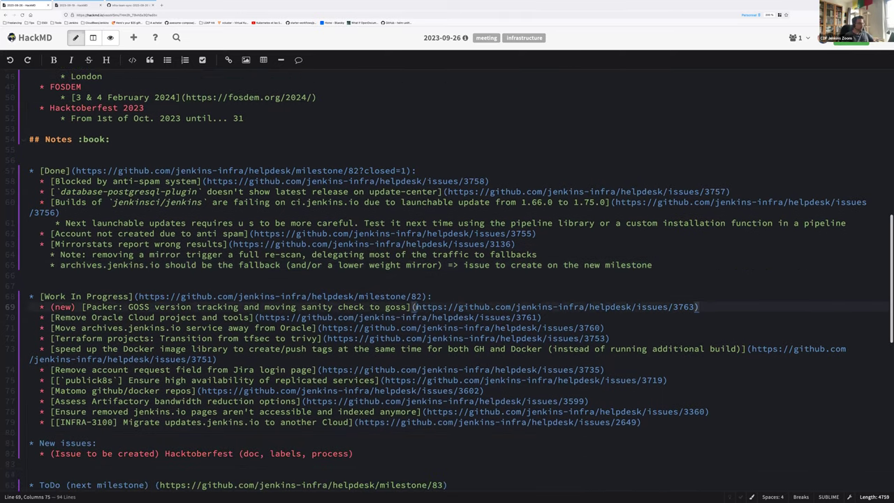
{"action": "left_click_drag", "start_coordinate": [417, 306], "coordinate": [697, 307]}
{"action": "key", "text": "ctrl+c"}
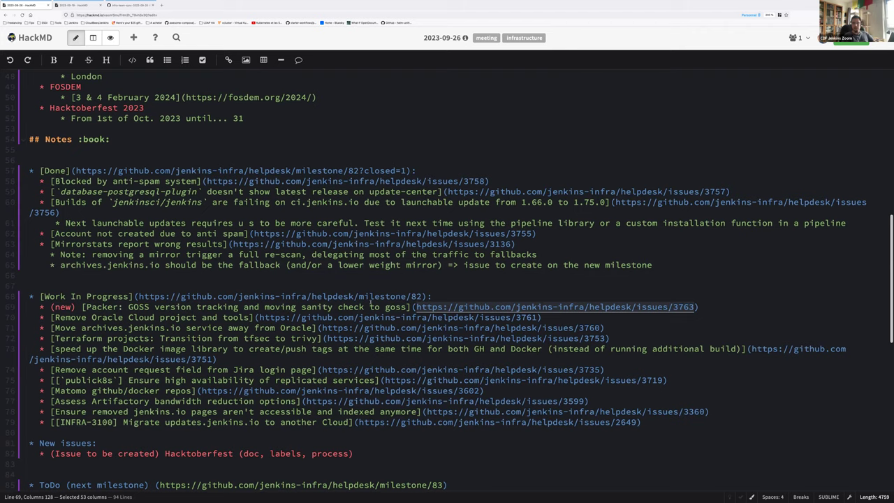
{"action": "key", "text": "ctrl+t"}
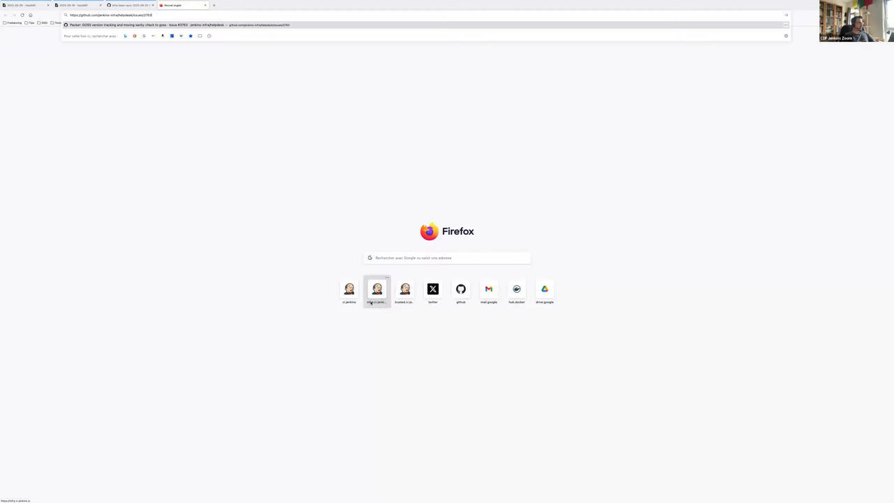
{"action": "key", "text": "ctrl+v"}
{"action": "key", "text": "Return"}
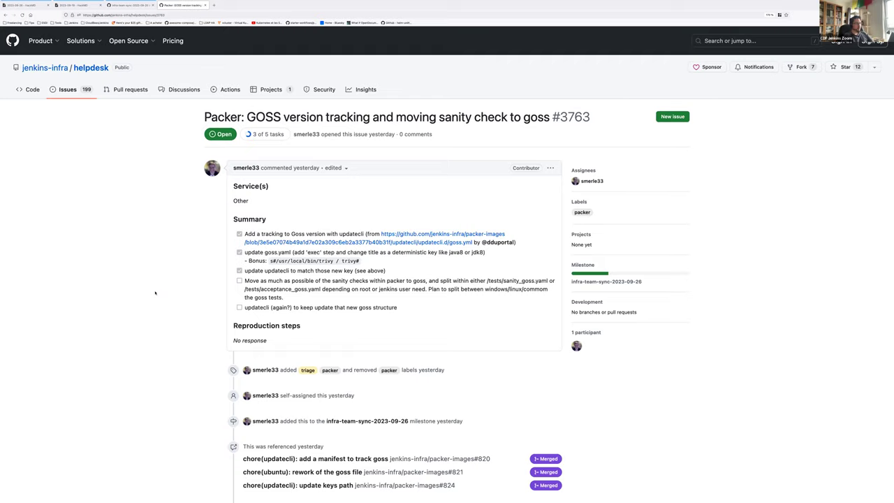
{"action": "scroll", "coordinate": [155, 293], "scroll_direction": "down", "scroll_amount": 3}
{"action": "scroll", "coordinate": [155, 293], "scroll_direction": "up", "scroll_amount": 3}
{"action": "key", "text": "ctrl+w"}
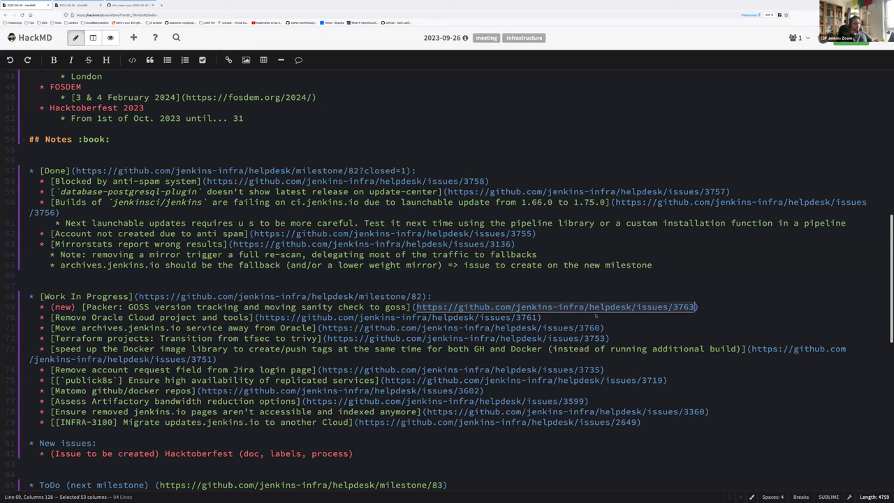
Copy the 'Remove Oracle Cloud project and tools' issue #3761 URL from the notes
{"action": "left_click", "coordinate": [257, 317]}
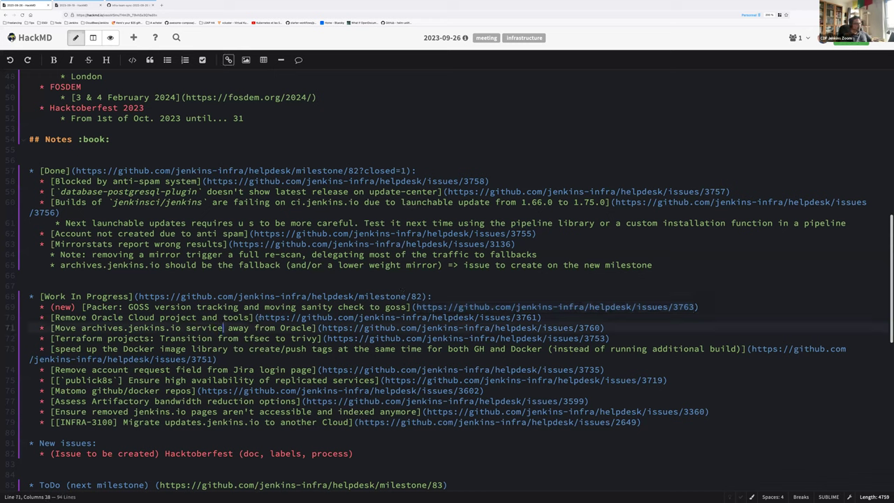
{"action": "left_click_drag", "start_coordinate": [257, 317], "coordinate": [539, 317]}
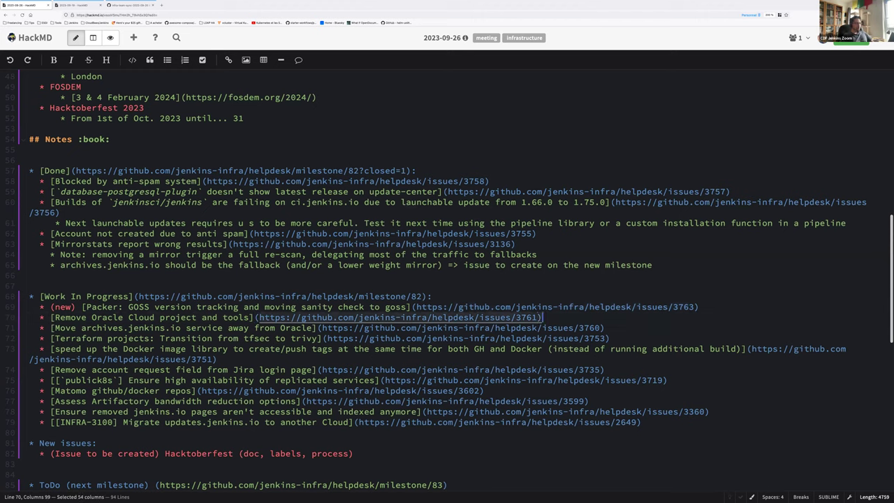
{"action": "key", "text": "ctrl+c"}
Load issue #3761 in a new browser tab, look it over, then return to HackMD
{"action": "key", "text": "ctrl+t"}
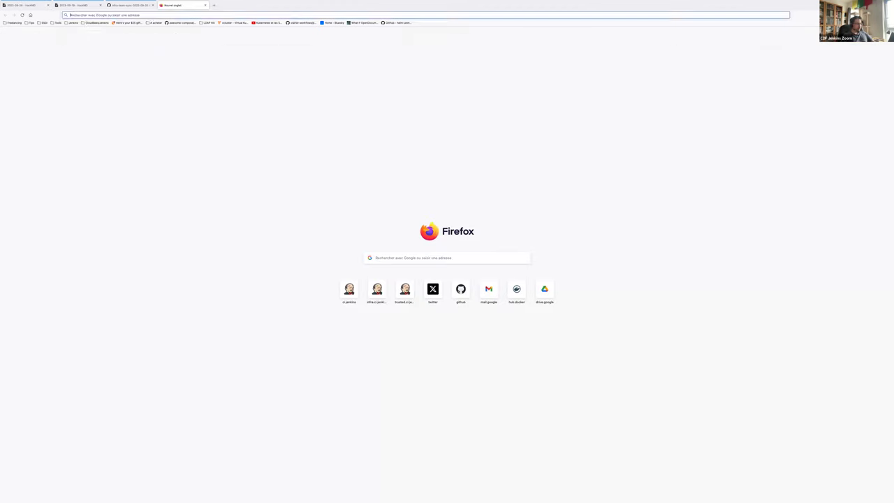
{"action": "key", "text": "ctrl+v"}
{"action": "key", "text": "Return"}
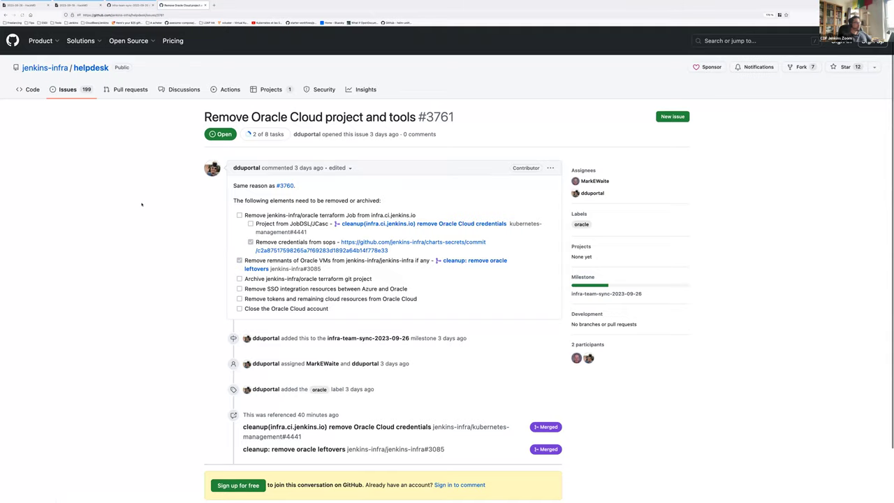
{"action": "scroll", "coordinate": [142, 204], "scroll_direction": "down", "scroll_amount": 1}
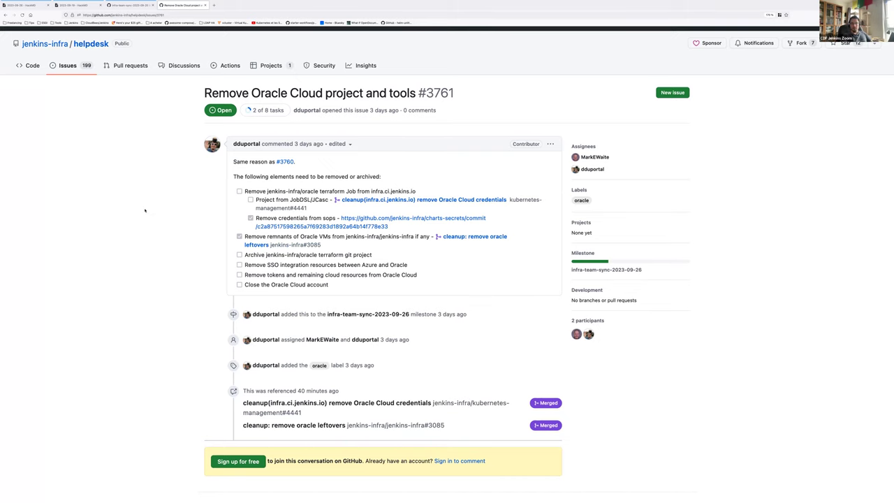
{"action": "key", "text": "super+1"}
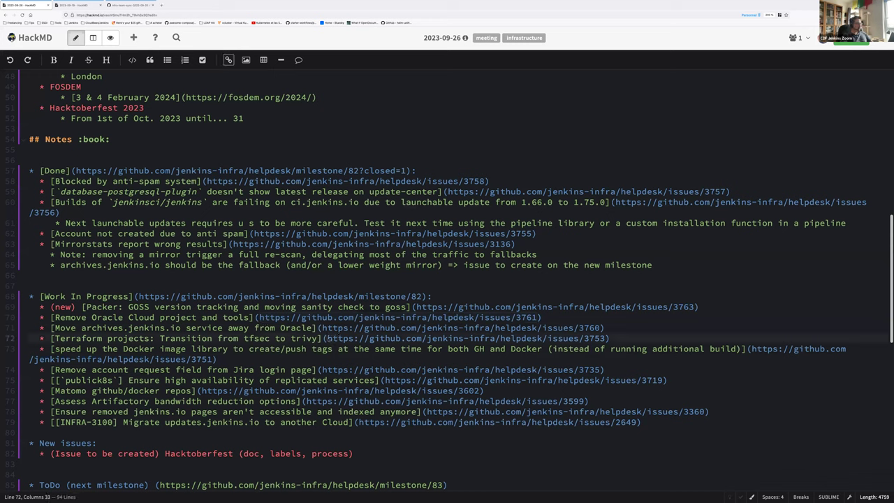
{"action": "left_click", "coordinate": [323, 338]}
{"action": "left_click", "coordinate": [607, 338], "text": "shift"}
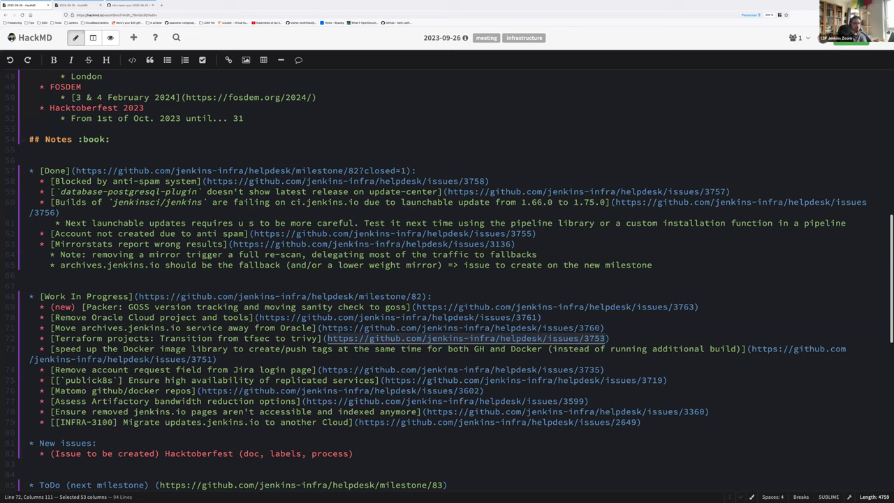
{"action": "triple_click", "coordinate": [160, 352]}
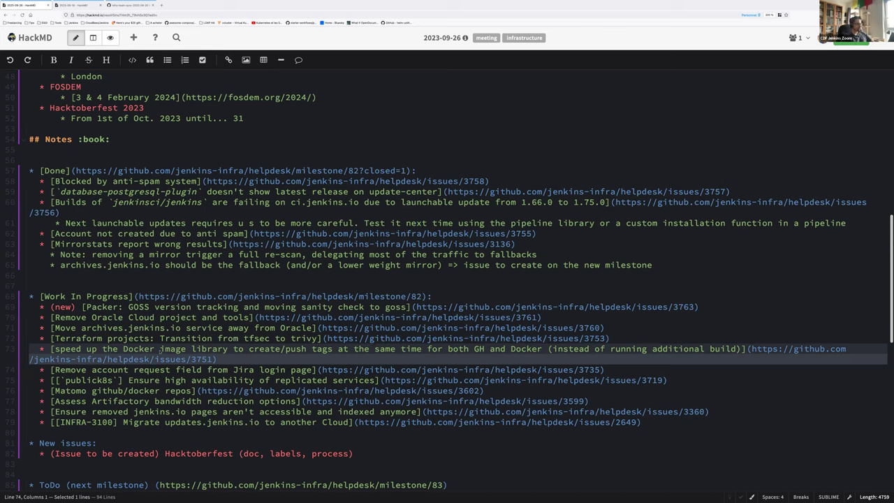
{"action": "key", "text": "Down"}
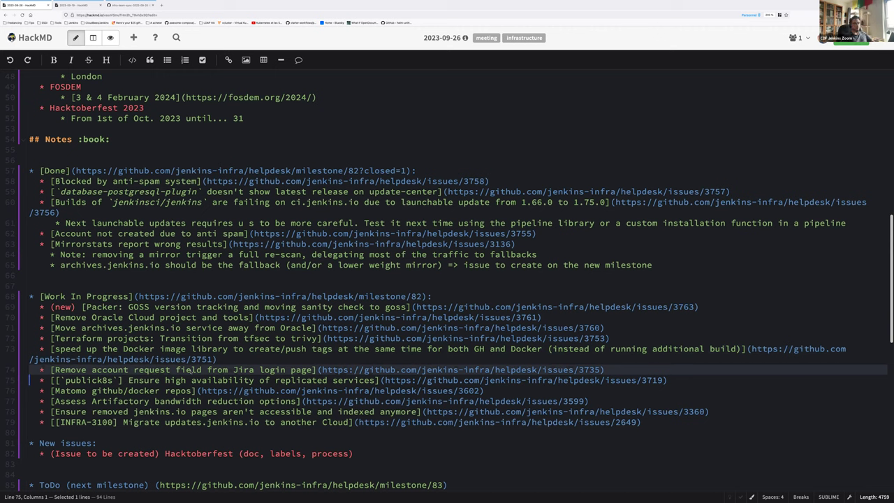
{"action": "left_click", "coordinate": [198, 370]}
{"action": "triple_click", "coordinate": [192, 370]}
{"action": "triple_click", "coordinate": [251, 380]}
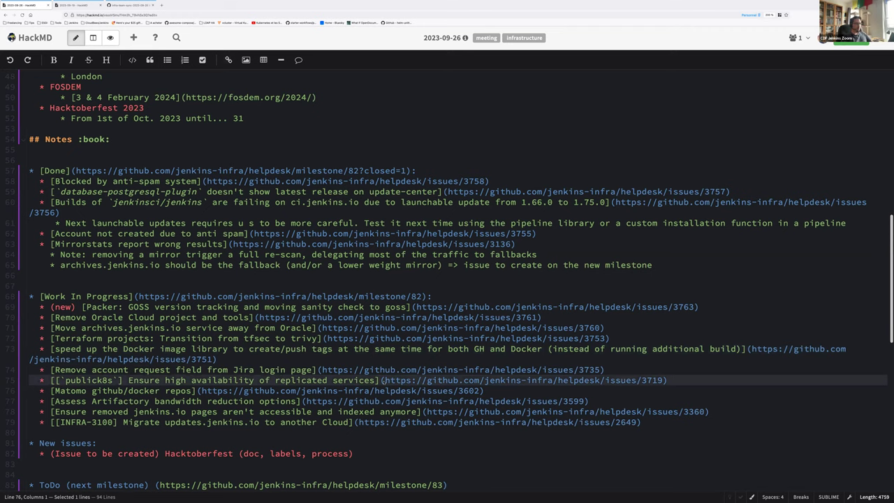
{"action": "left_click", "coordinate": [385, 379]}
{"action": "key", "text": "shift+End"}
{"action": "key", "text": "ctrl+c"}
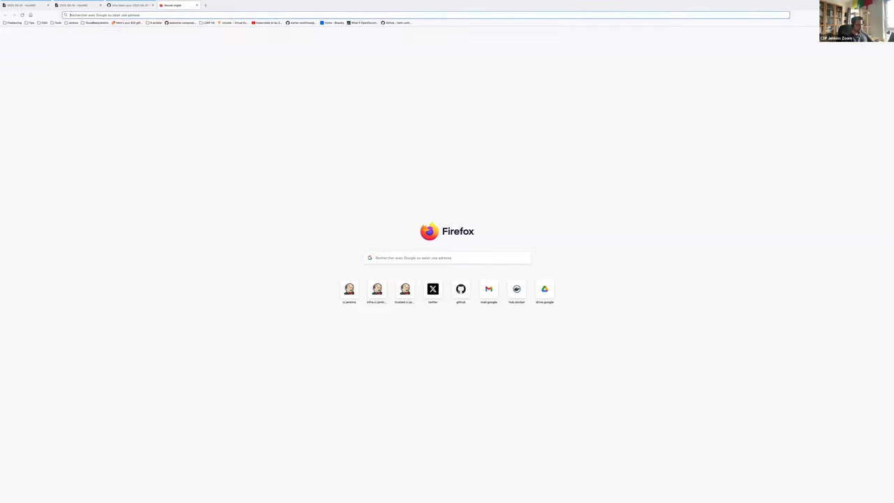
{"action": "key", "text": "ctrl+t"}
{"action": "key", "text": "ctrl+v"}
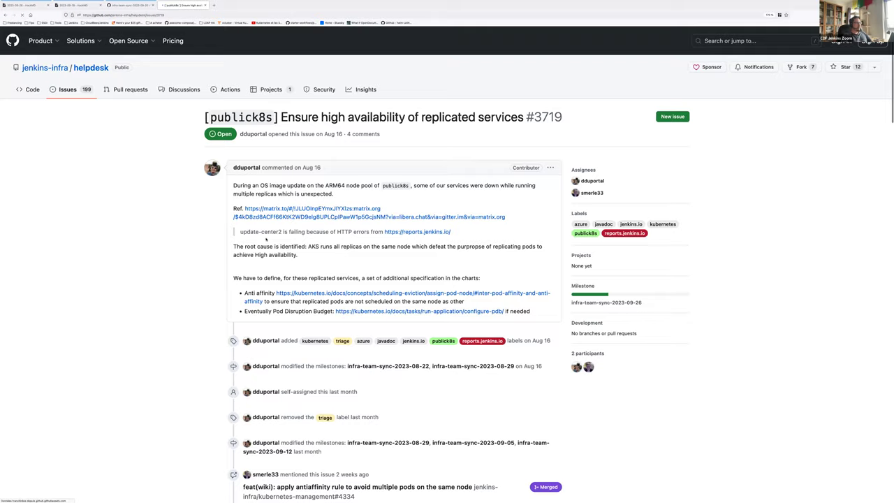
{"action": "scroll", "coordinate": [122, 266], "scroll_direction": "down", "scroll_amount": 8}
{"action": "scroll", "coordinate": [123, 266], "scroll_direction": "down", "scroll_amount": 2}
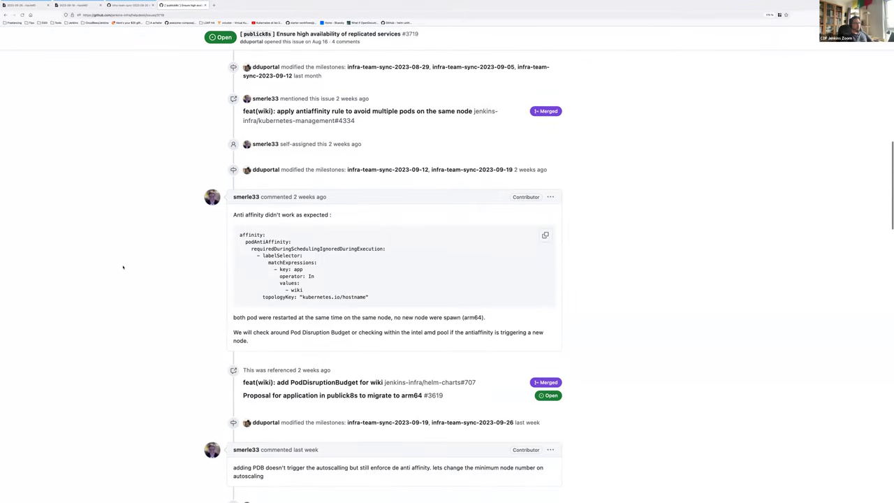
{"action": "scroll", "coordinate": [123, 267], "scroll_direction": "down", "scroll_amount": 1}
{"action": "scroll", "coordinate": [106, 218], "scroll_direction": "down", "scroll_amount": 9}
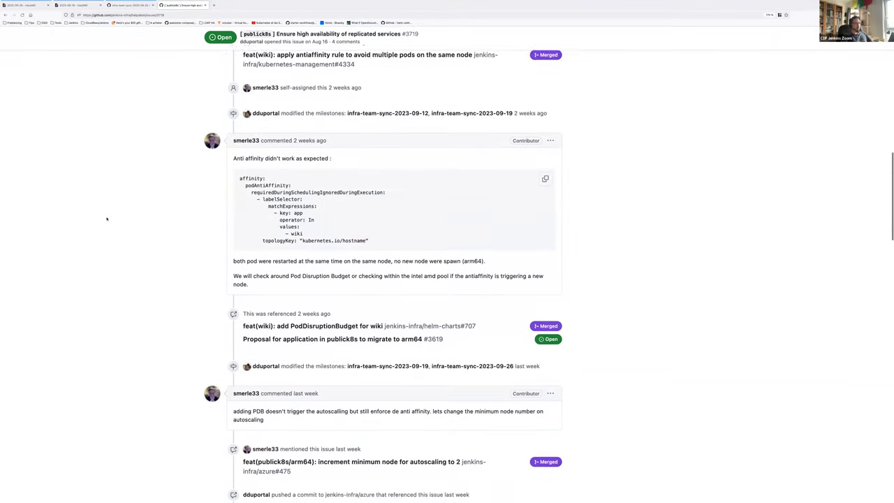
{"action": "scroll", "coordinate": [106, 219], "scroll_direction": "down", "scroll_amount": 5}
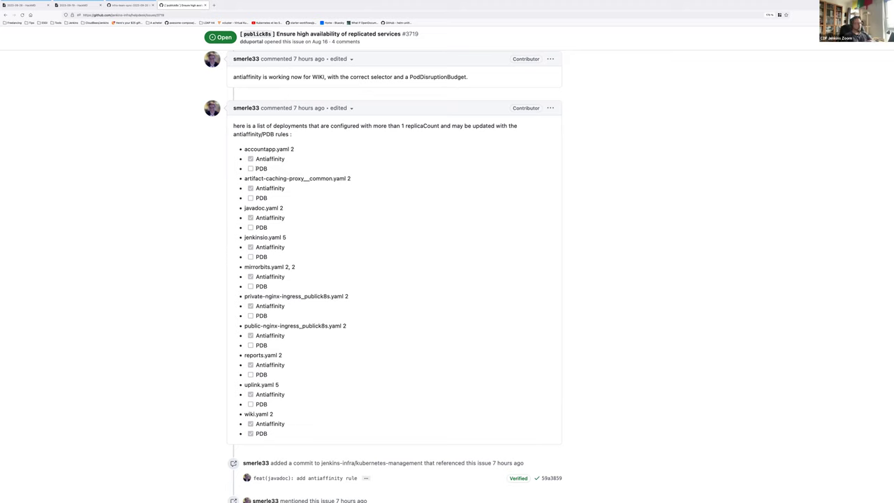
{"action": "double_click", "coordinate": [258, 169]}
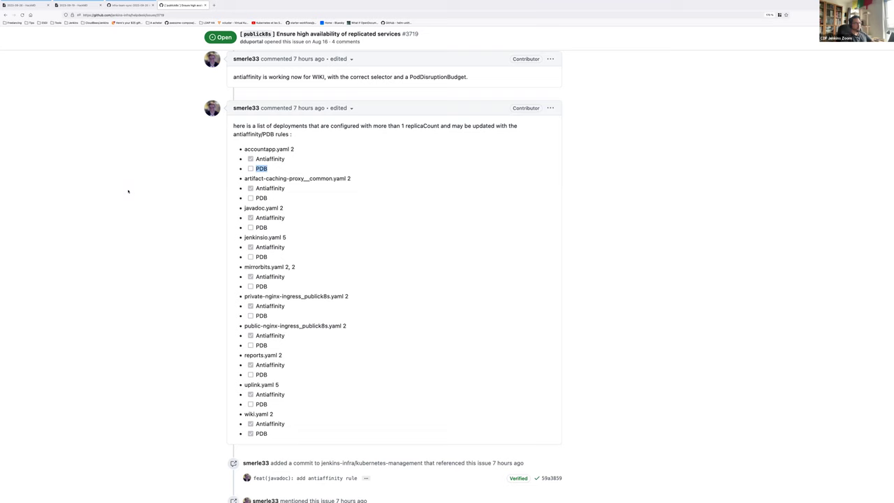
{"action": "left_click", "coordinate": [106, 338]}
{"action": "scroll", "coordinate": [106, 338], "scroll_direction": "down", "scroll_amount": 1}
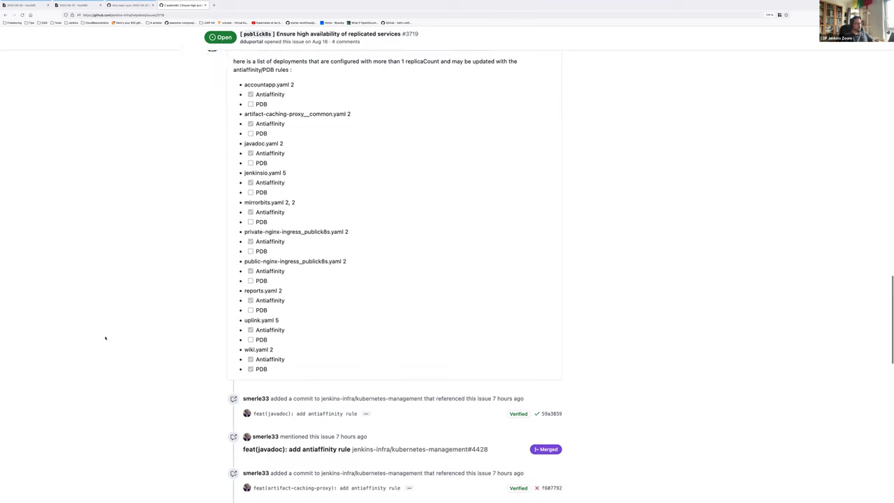
{"action": "scroll", "coordinate": [106, 338], "scroll_direction": "down", "scroll_amount": 1}
{"action": "scroll", "coordinate": [105, 338], "scroll_direction": "up", "scroll_amount": 1}
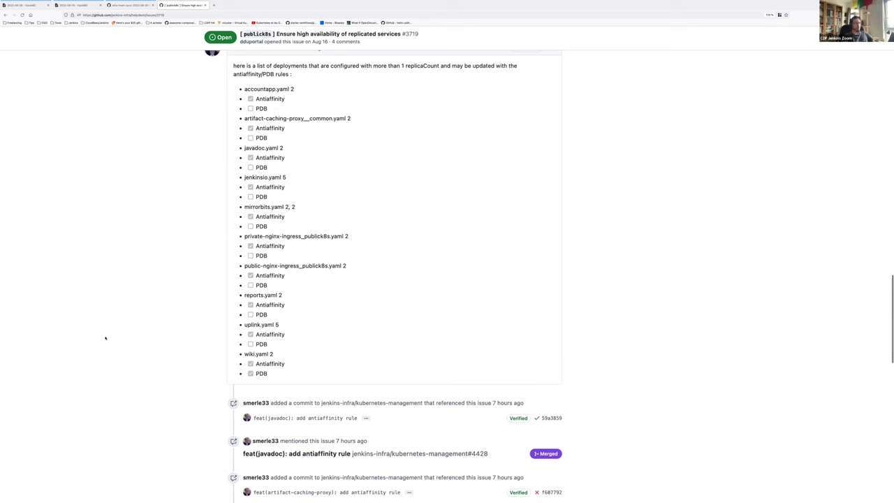
{"action": "scroll", "coordinate": [105, 338], "scroll_direction": "down", "scroll_amount": 7}
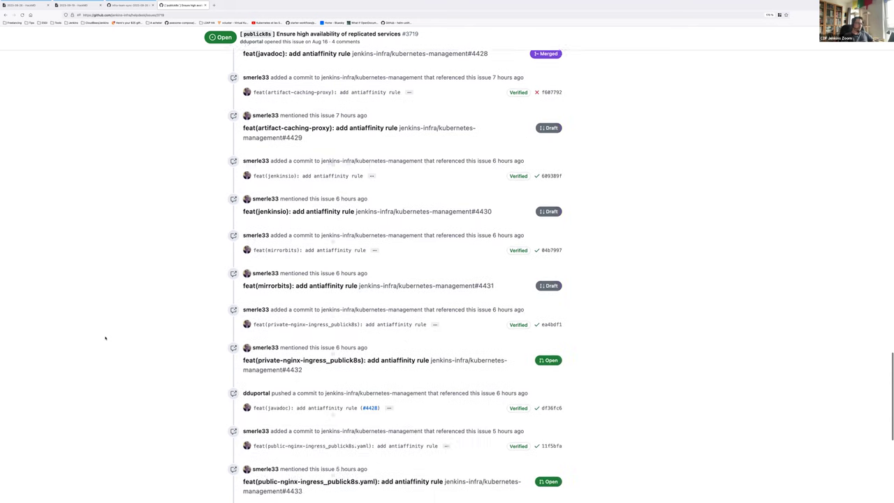
{"action": "scroll", "coordinate": [106, 338], "scroll_direction": "down", "scroll_amount": 4}
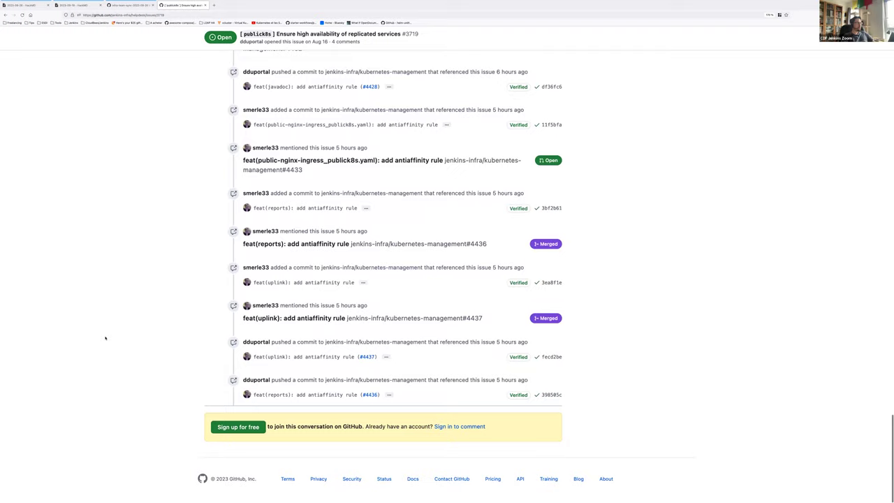
{"action": "key", "text": "super+w"}
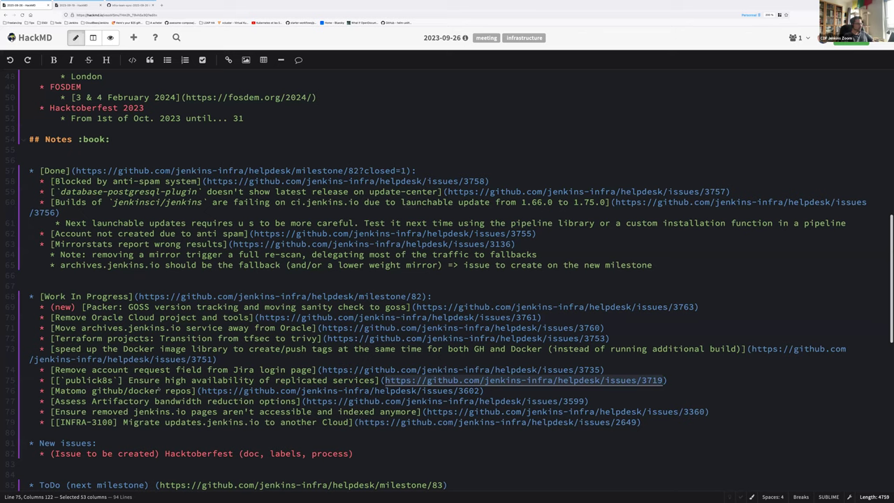
{"action": "key", "text": "ctrl+l"}
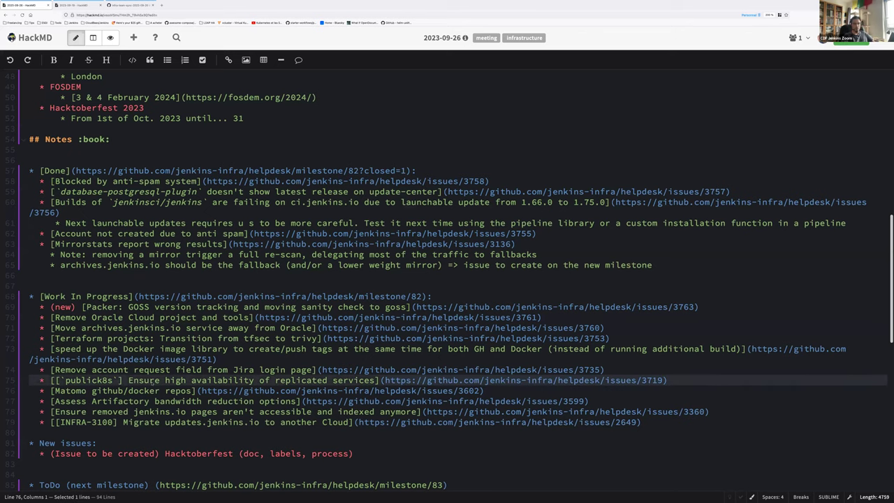
{"action": "left_click", "coordinate": [144, 381]}
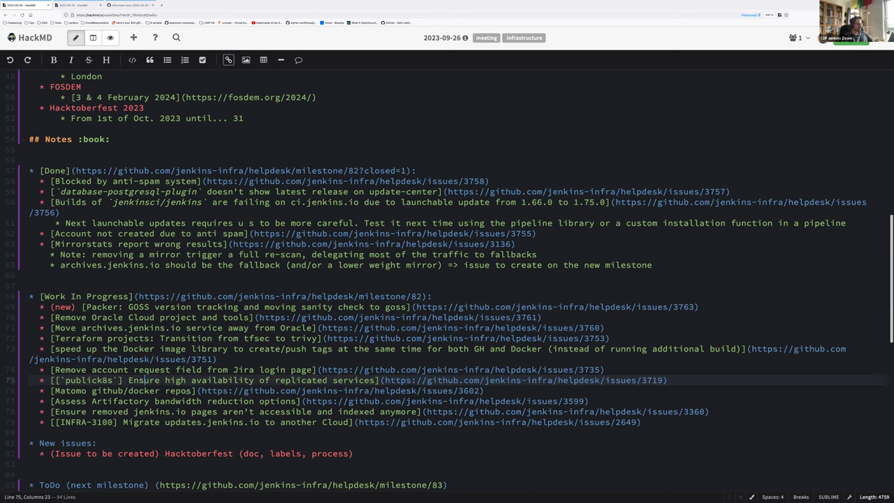
{"action": "left_click", "coordinate": [198, 390]}
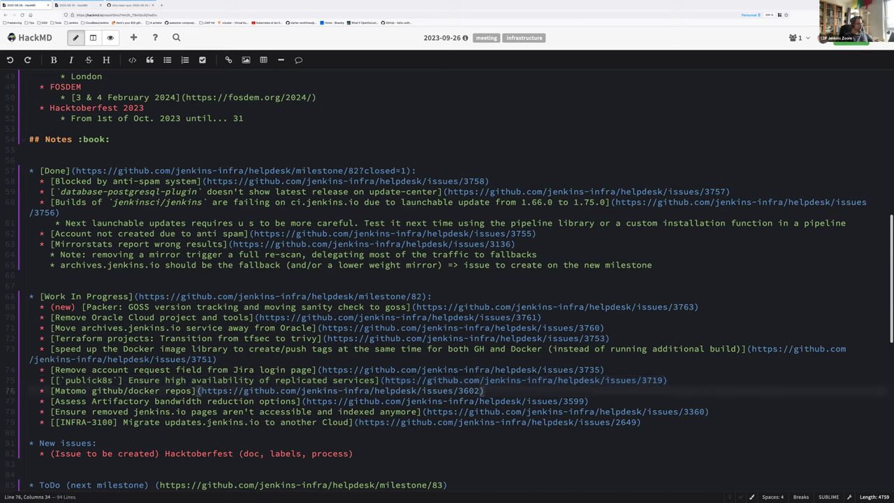
{"action": "left_click_drag", "start_coordinate": [200, 390], "coordinate": [481, 391]}
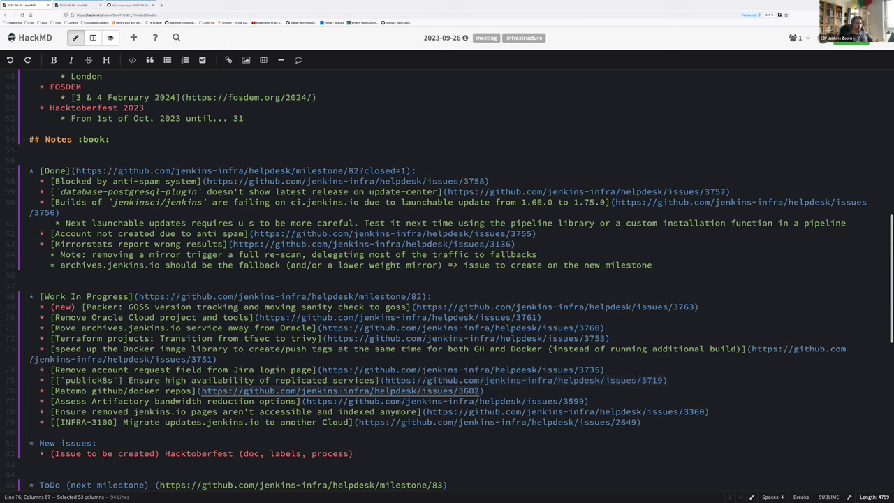
{"action": "key", "text": "ctrl+t"}
{"action": "key", "text": "ctrl+v"}
{"action": "key", "text": "Return"}
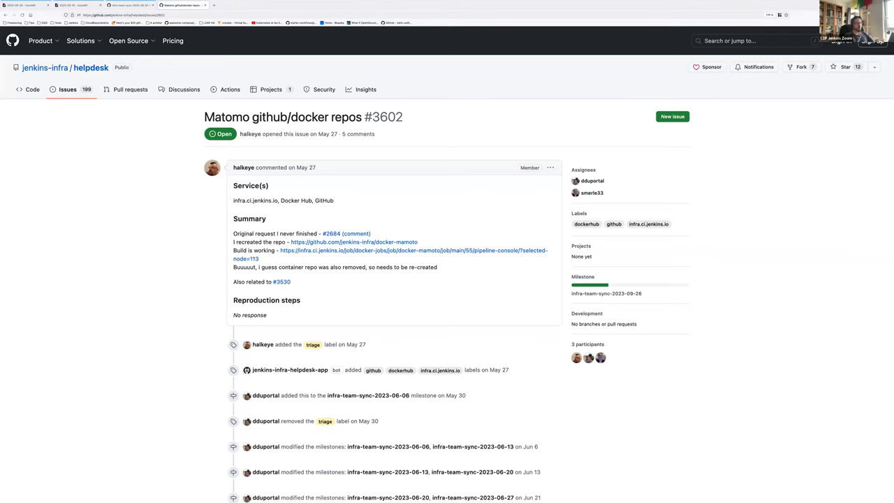
{"action": "scroll", "coordinate": [208, 421], "scroll_direction": "down", "scroll_amount": 20}
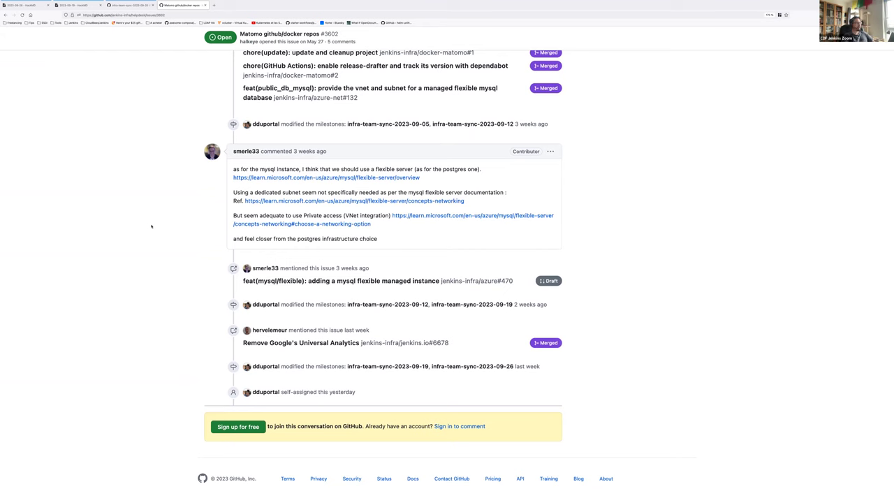
{"action": "key", "text": "ctrl+1"}
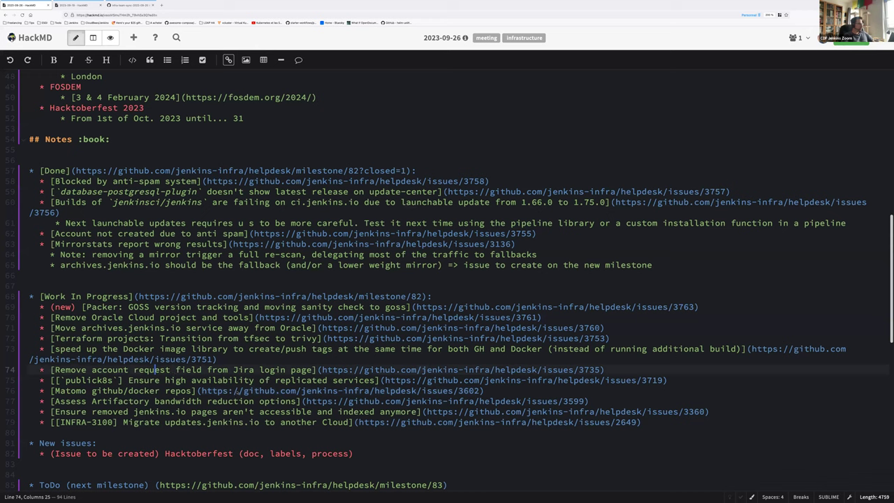
{"action": "left_click", "coordinate": [305, 401]}
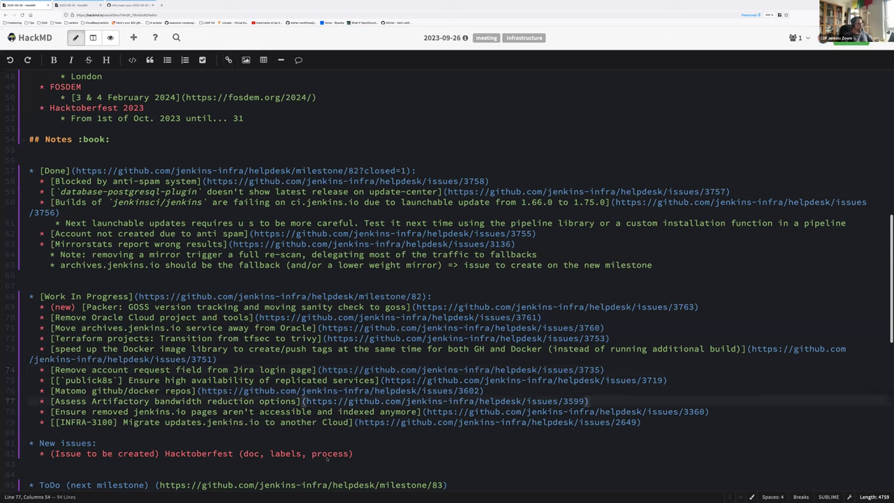
{"action": "left_click", "coordinate": [586, 401], "text": "shift"}
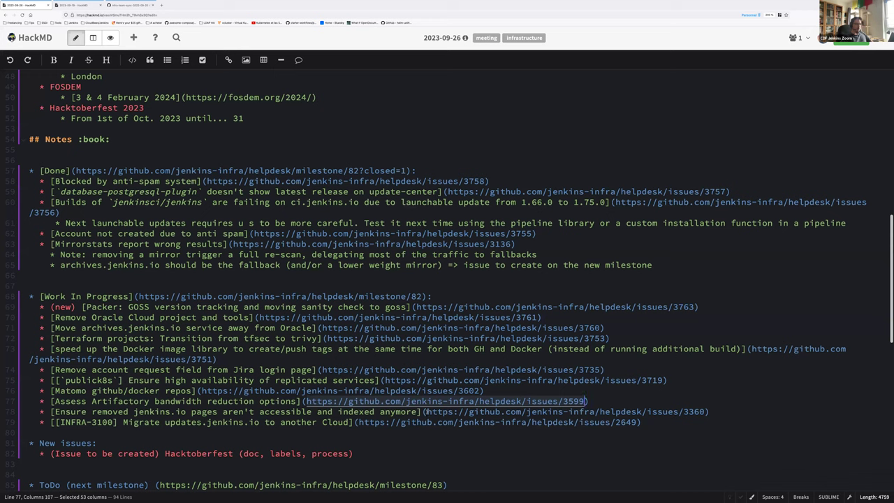
{"action": "left_click_drag", "start_coordinate": [427, 411], "coordinate": [708, 411]}
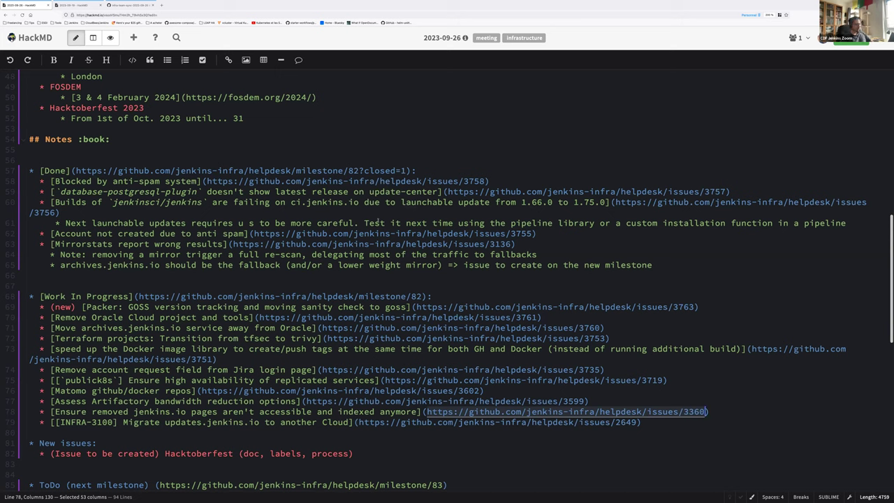
{"action": "left_click_drag", "start_coordinate": [356, 422], "coordinate": [638, 422]}
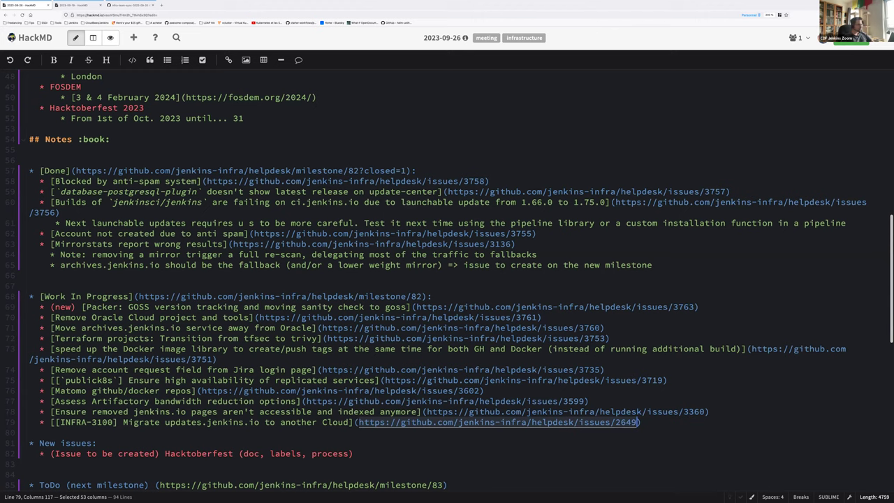
{"action": "scroll", "coordinate": [256, 436], "scroll_direction": "down", "scroll_amount": 1}
{"action": "scroll", "coordinate": [256, 436], "scroll_direction": "down", "scroll_amount": 2}
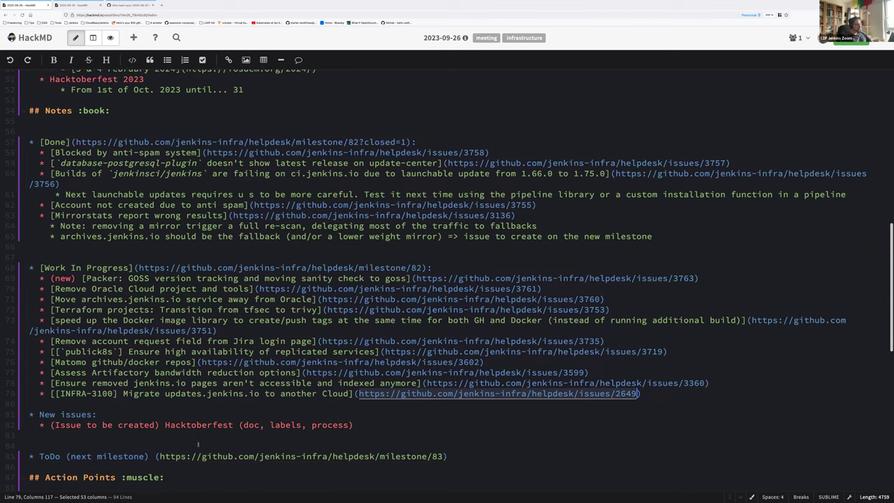
{"action": "left_click", "coordinate": [198, 443]}
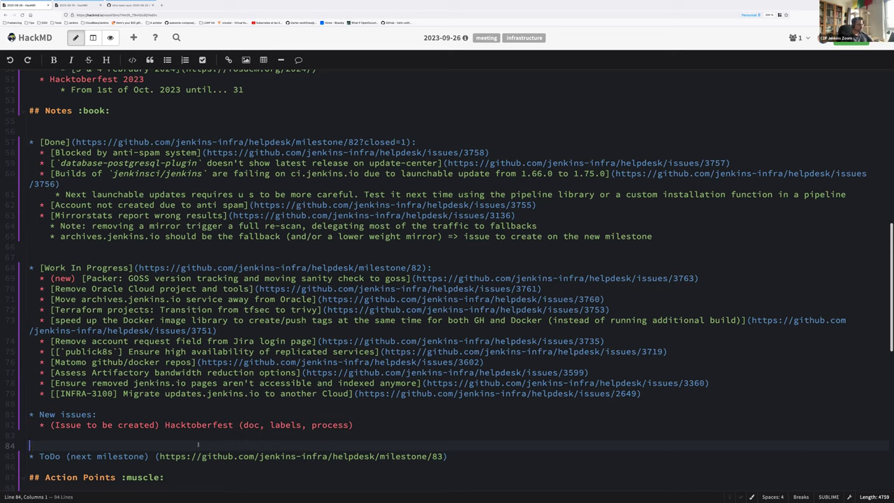
{"action": "scroll", "coordinate": [220, 420], "scroll_direction": "down", "scroll_amount": 2}
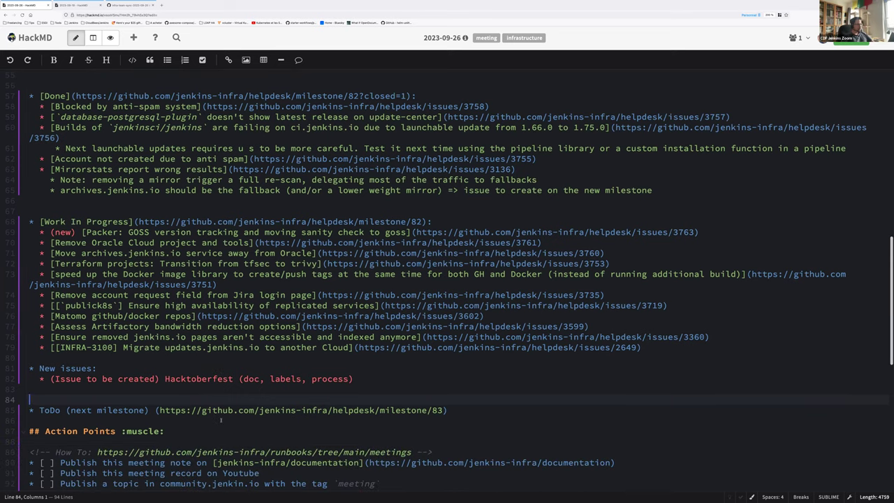
{"action": "scroll", "coordinate": [238, 391], "scroll_direction": "down", "scroll_amount": 3}
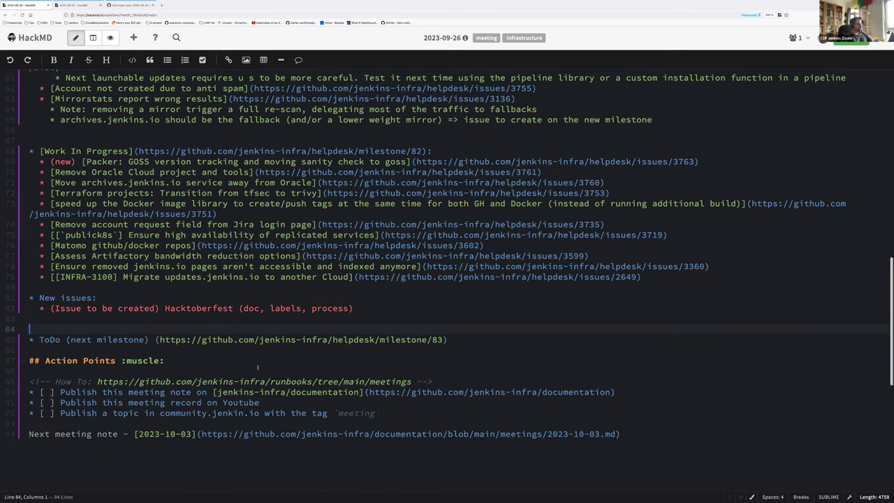
{"action": "scroll", "coordinate": [257, 366], "scroll_direction": "up", "scroll_amount": 15}
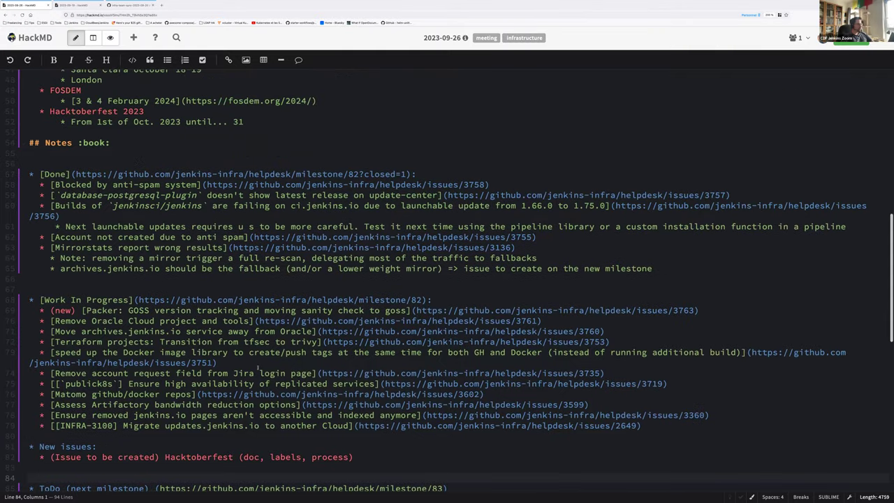
{"action": "scroll", "coordinate": [332, 320], "scroll_direction": "up", "scroll_amount": 3}
{"action": "scroll", "coordinate": [332, 320], "scroll_direction": "down", "scroll_amount": 10}
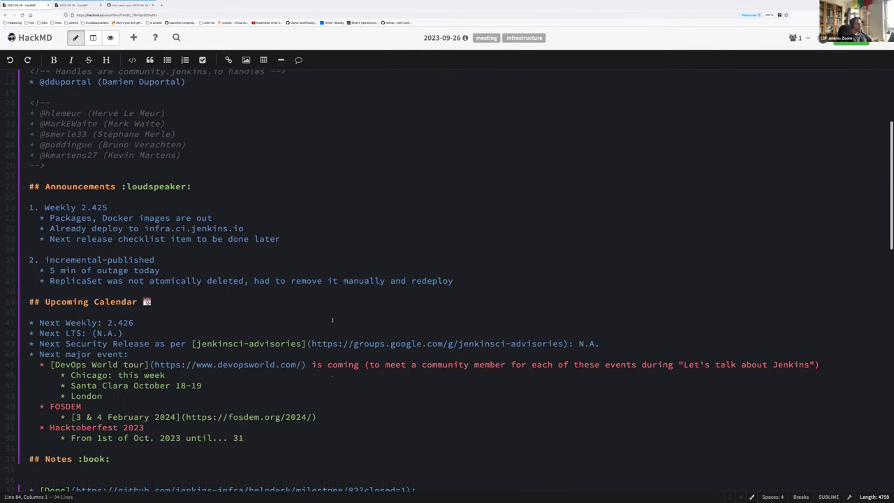
{"action": "scroll", "coordinate": [331, 320], "scroll_direction": "down", "scroll_amount": 3}
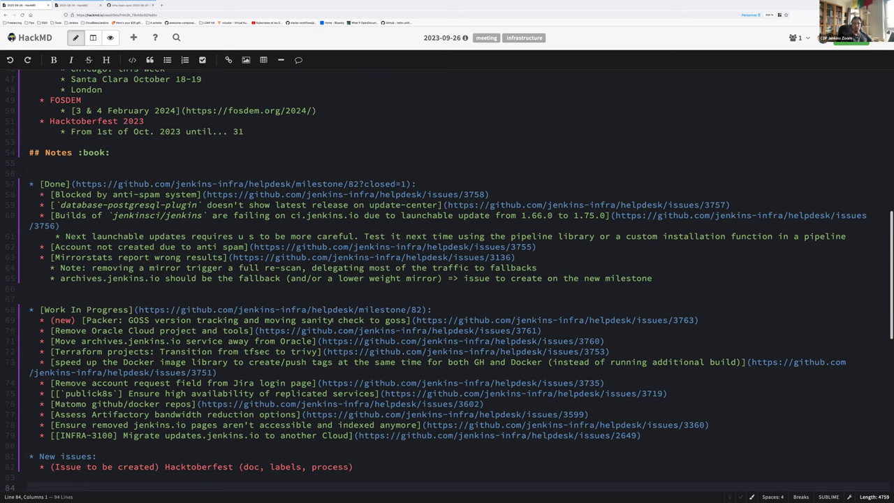